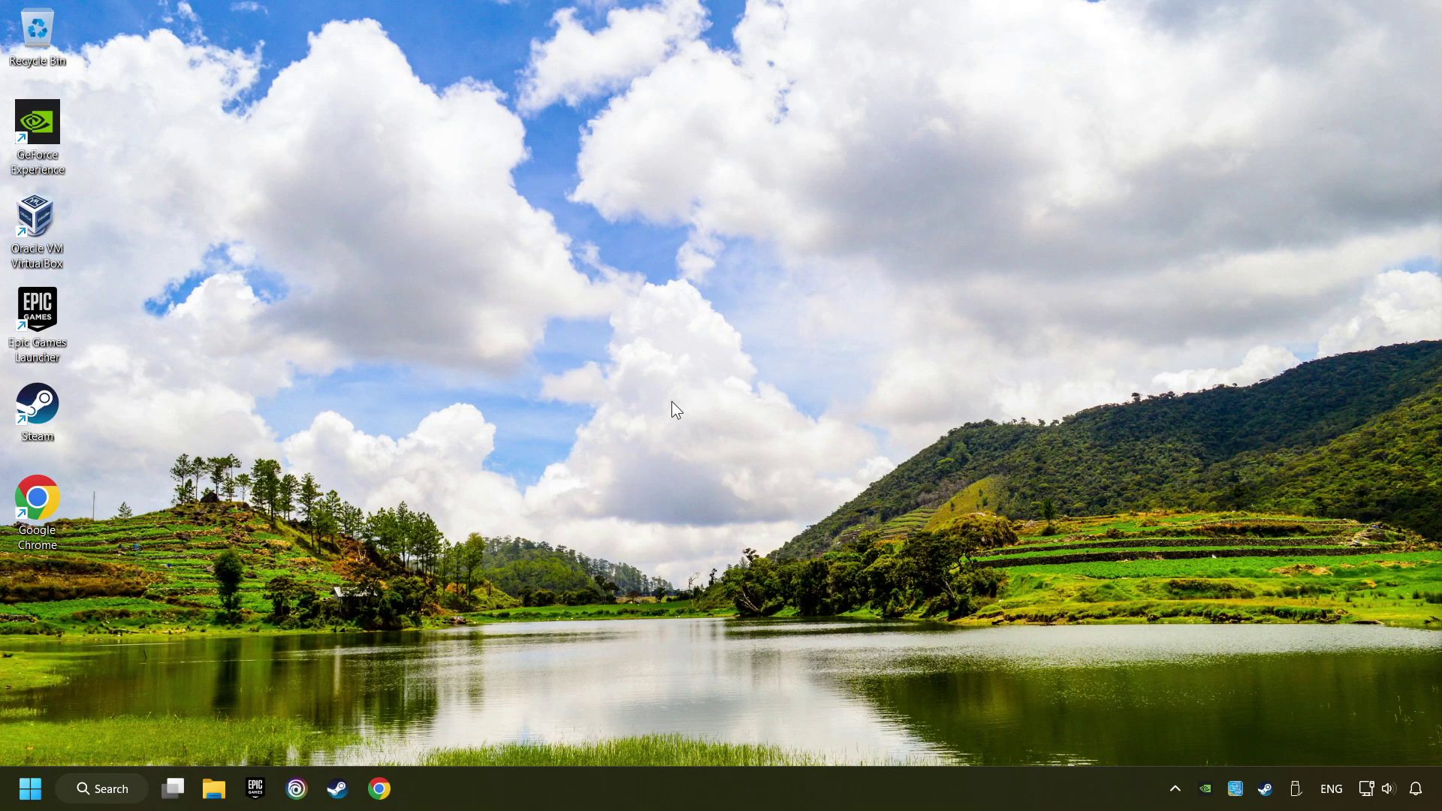
Step: Launch Device Manager from Windows Search with 'device manager' and center its window
{"action": "left_click", "coordinate": [119, 789]}
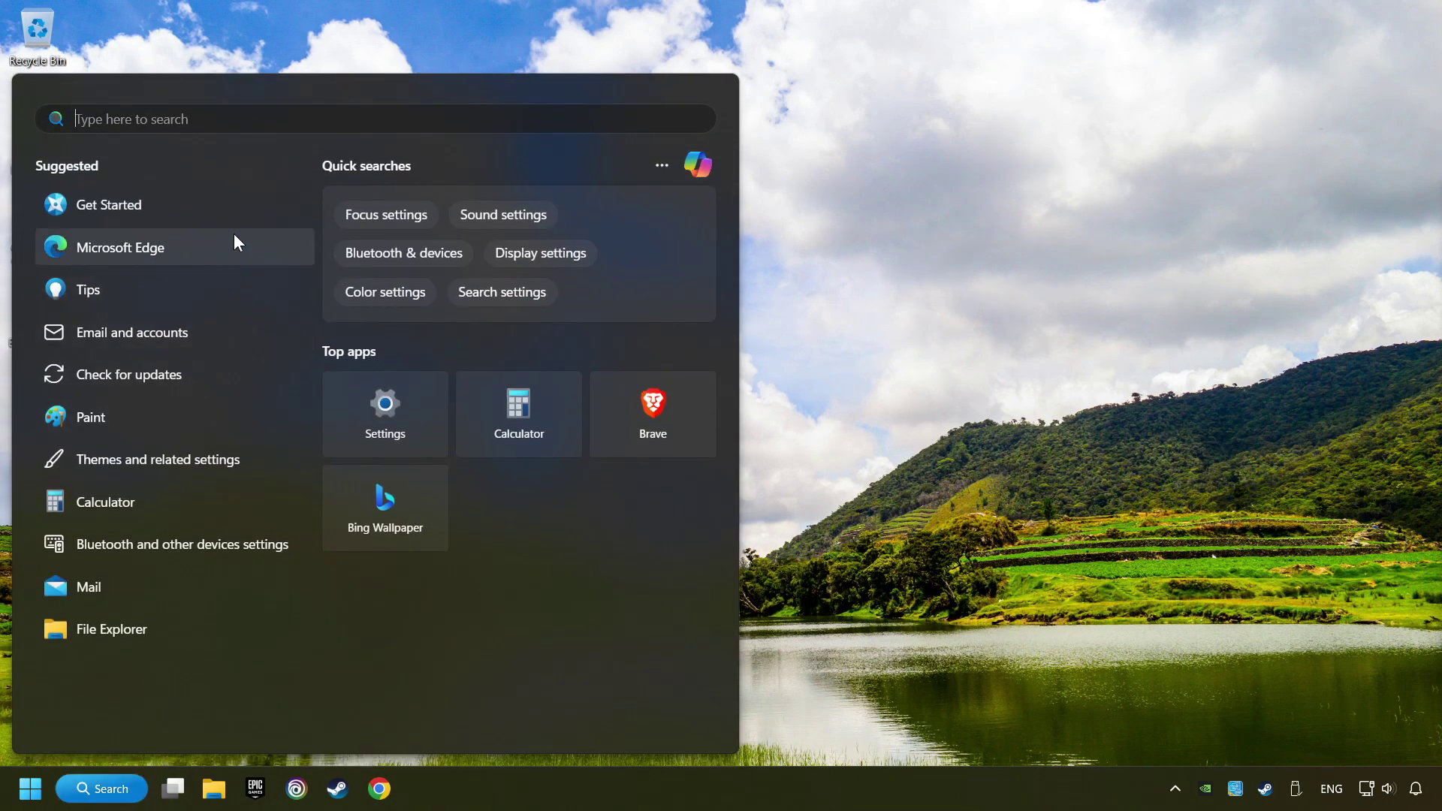
{"action": "type", "text": "device"}
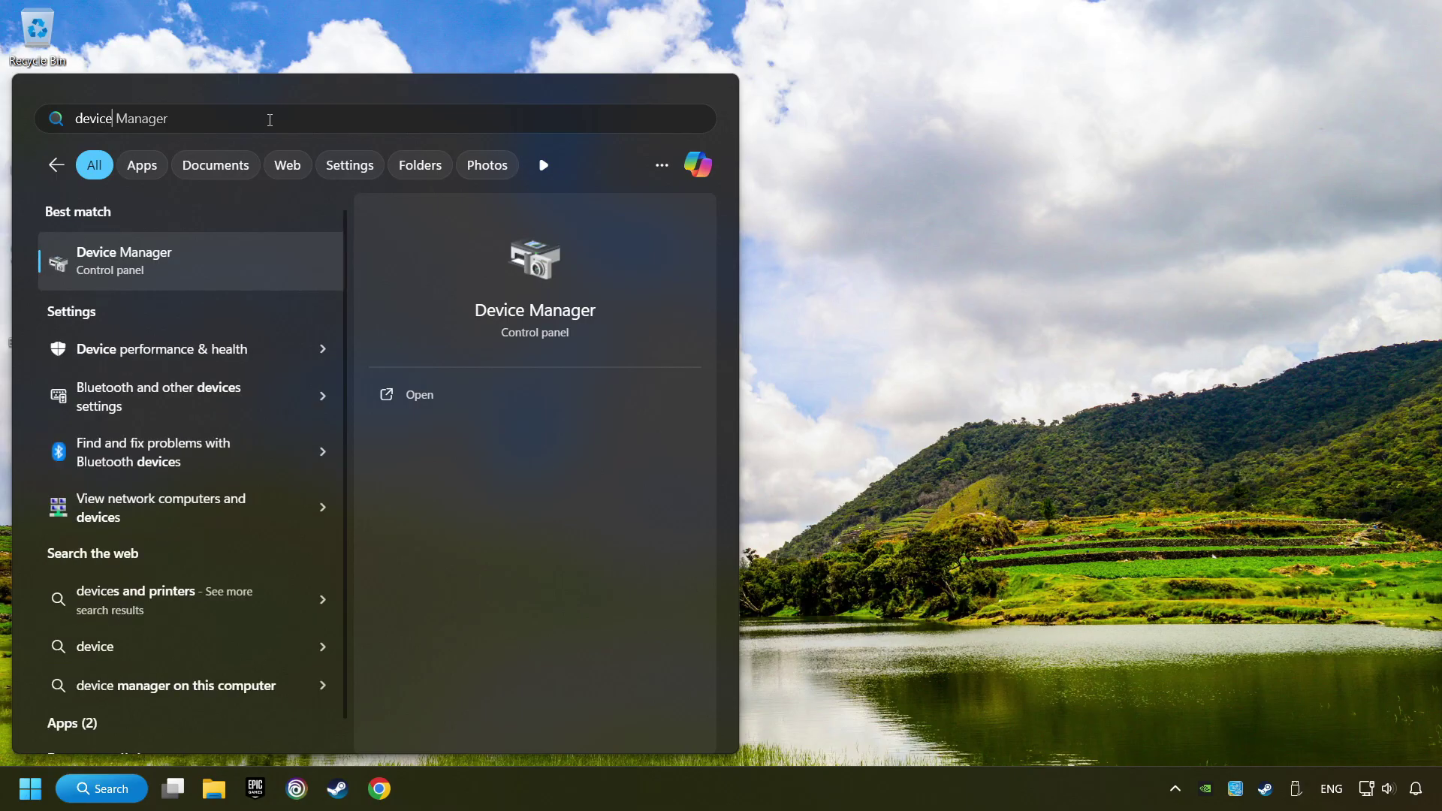
{"action": "type", "text": " manager"}
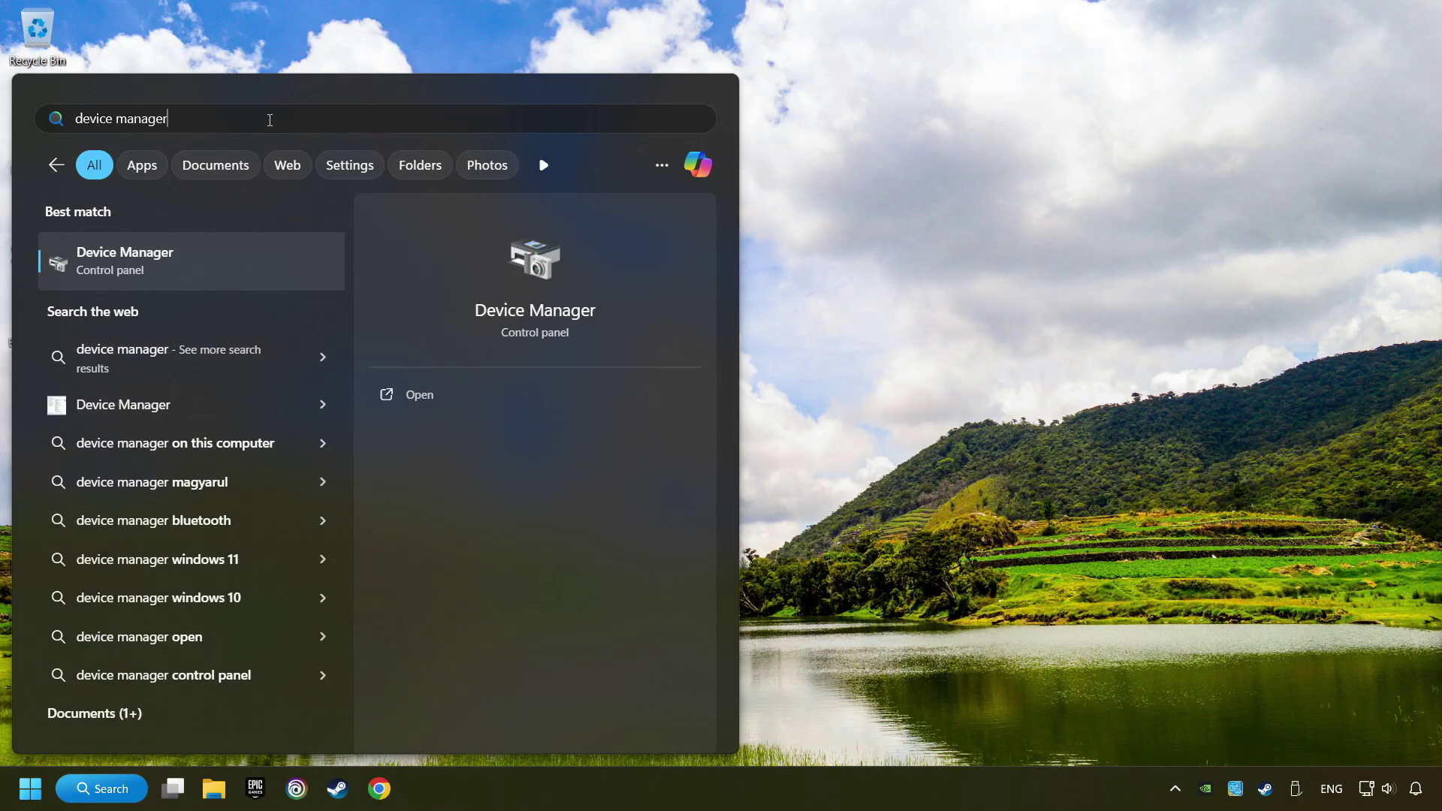
{"action": "left_click", "coordinate": [286, 261]}
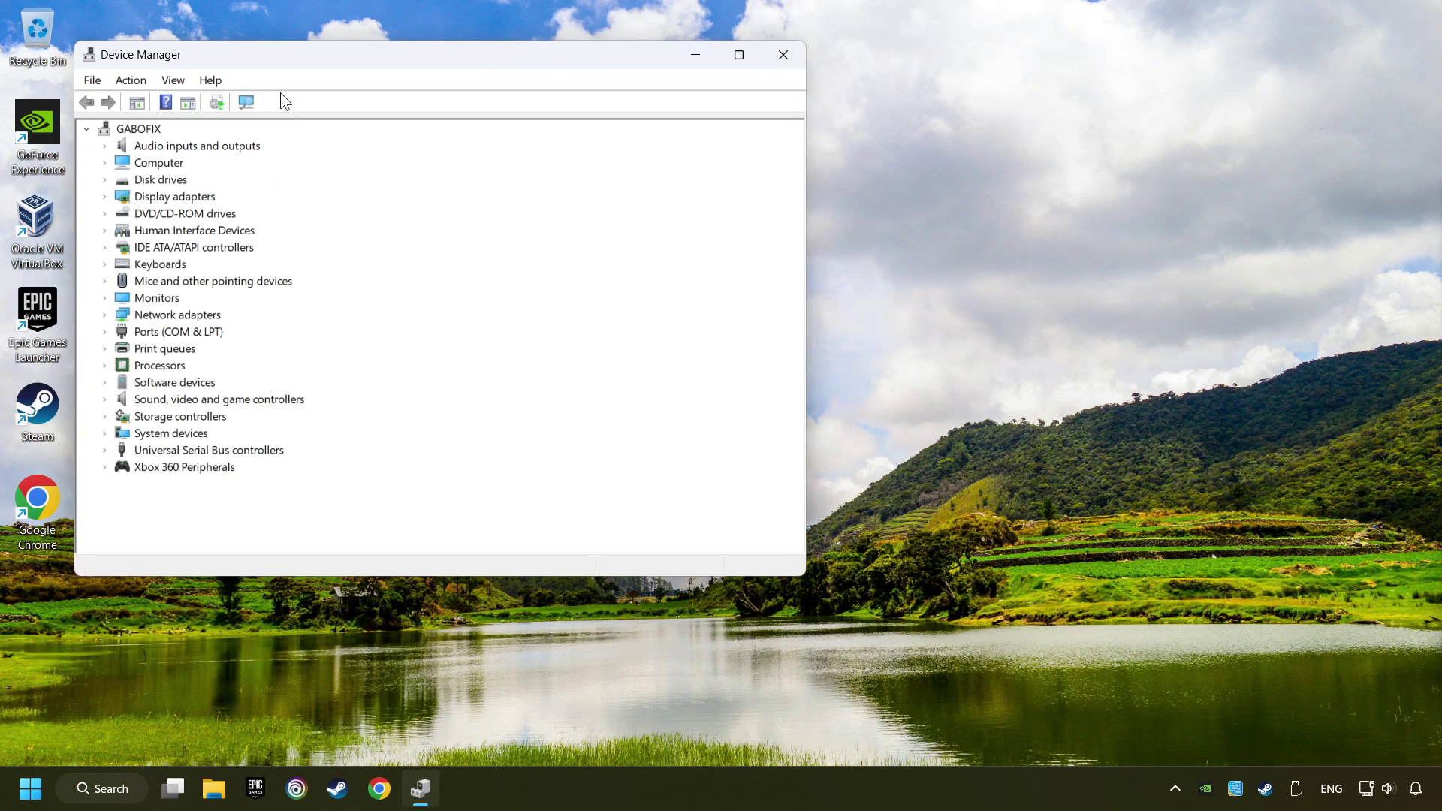
{"action": "left_click_drag", "start_coordinate": [284, 58], "coordinate": [530, 151]}
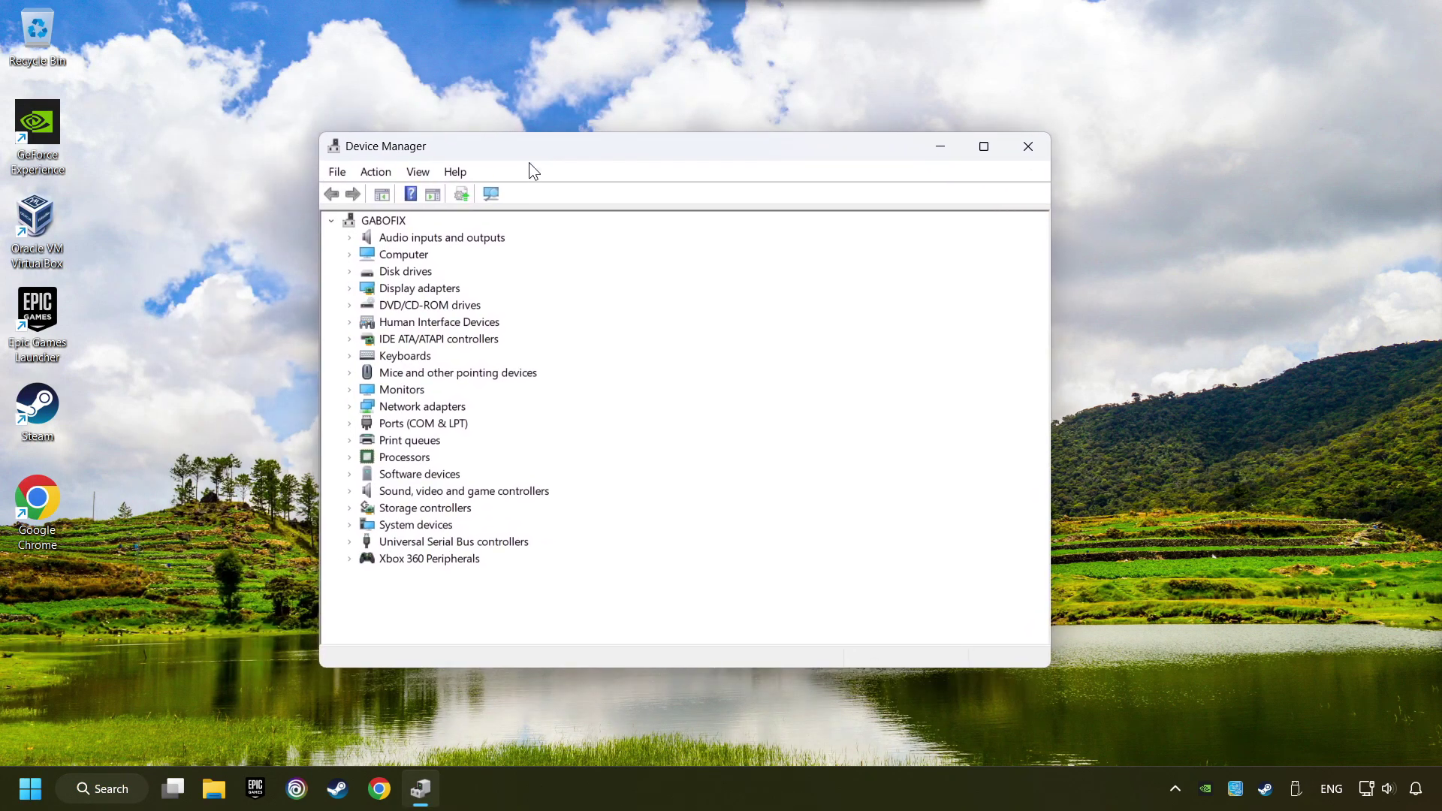
Step: Expand Xbox 360 Peripherals and select the Xbox 360 Controller for Windows
{"action": "left_click", "coordinate": [362, 561]}
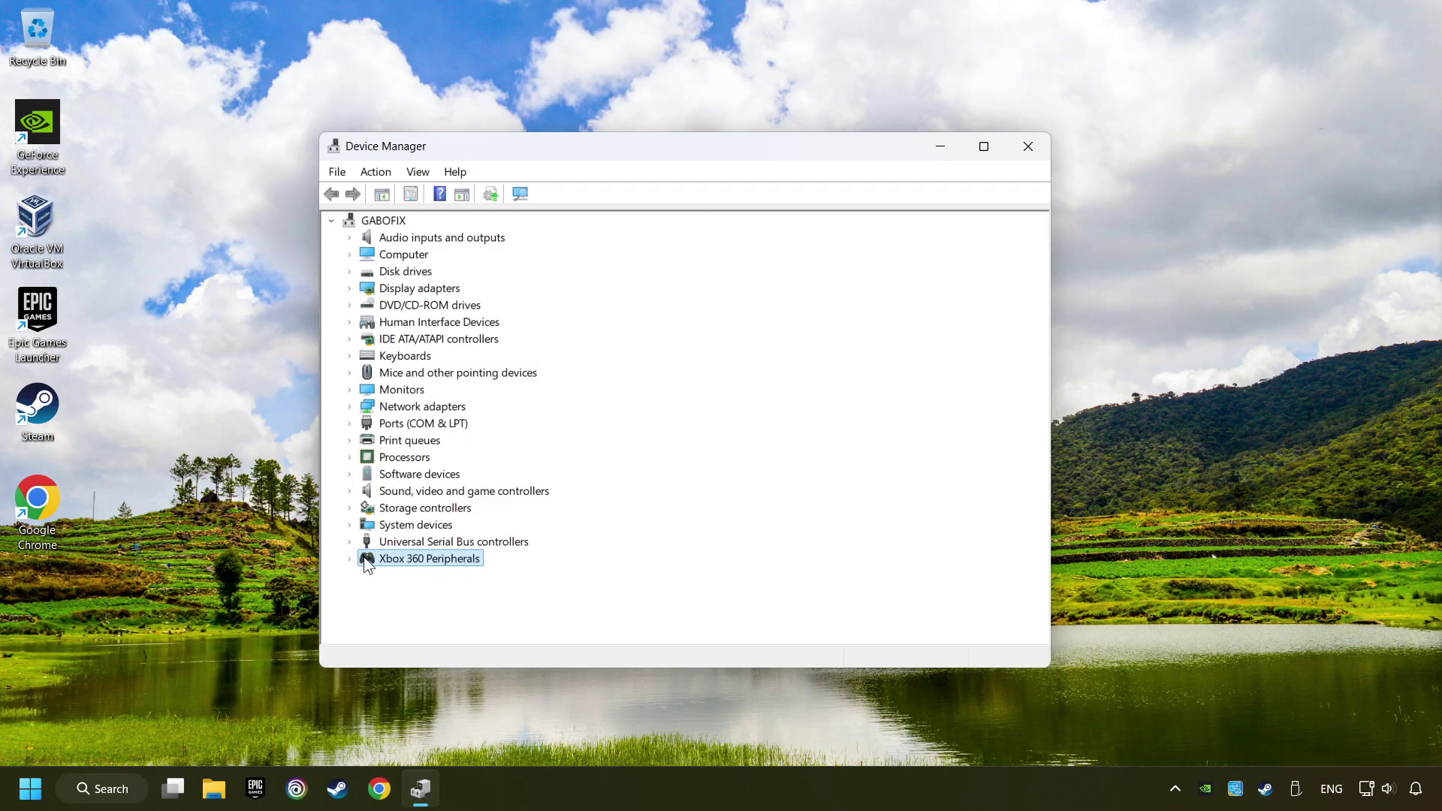
{"action": "left_click", "coordinate": [350, 561]}
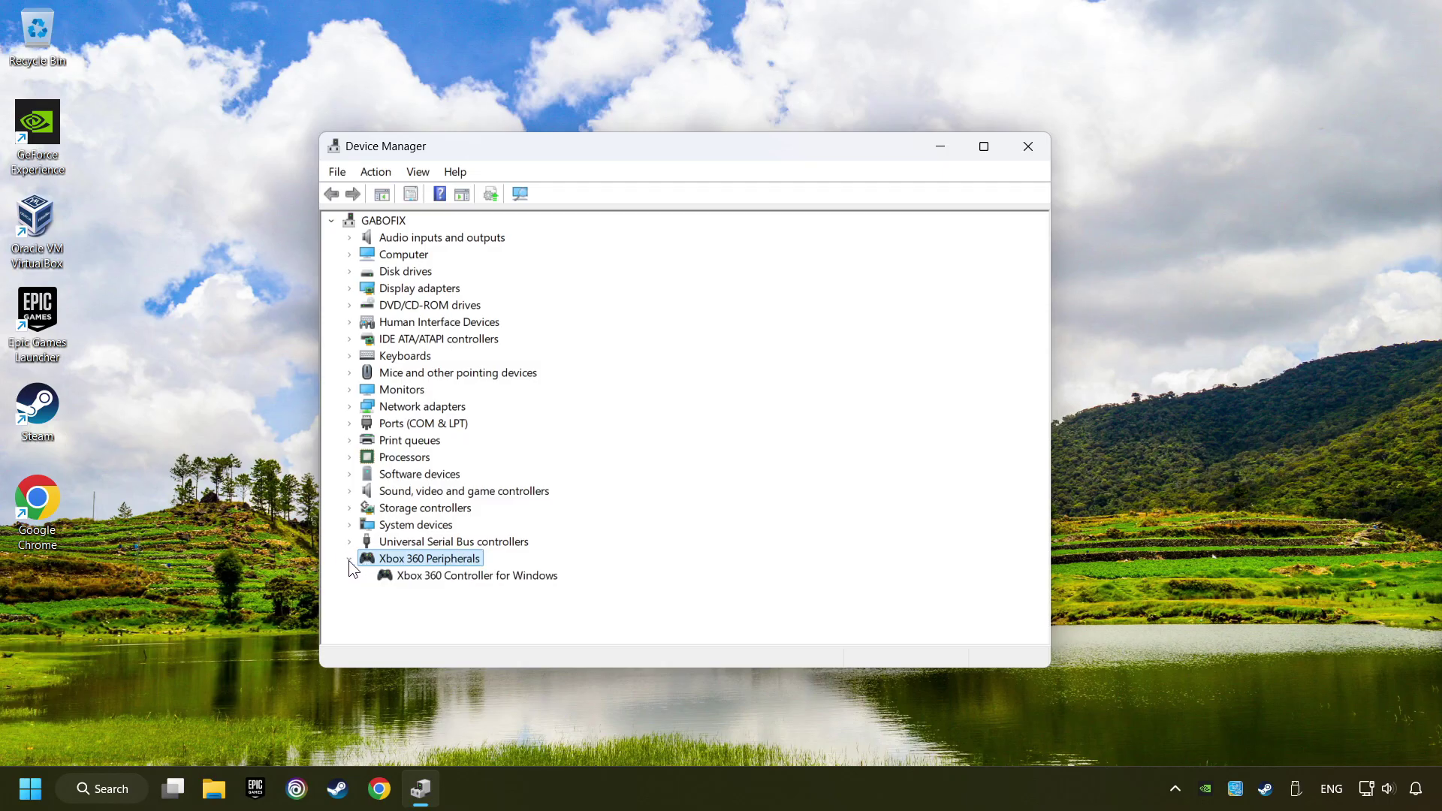
{"action": "left_click", "coordinate": [481, 578]}
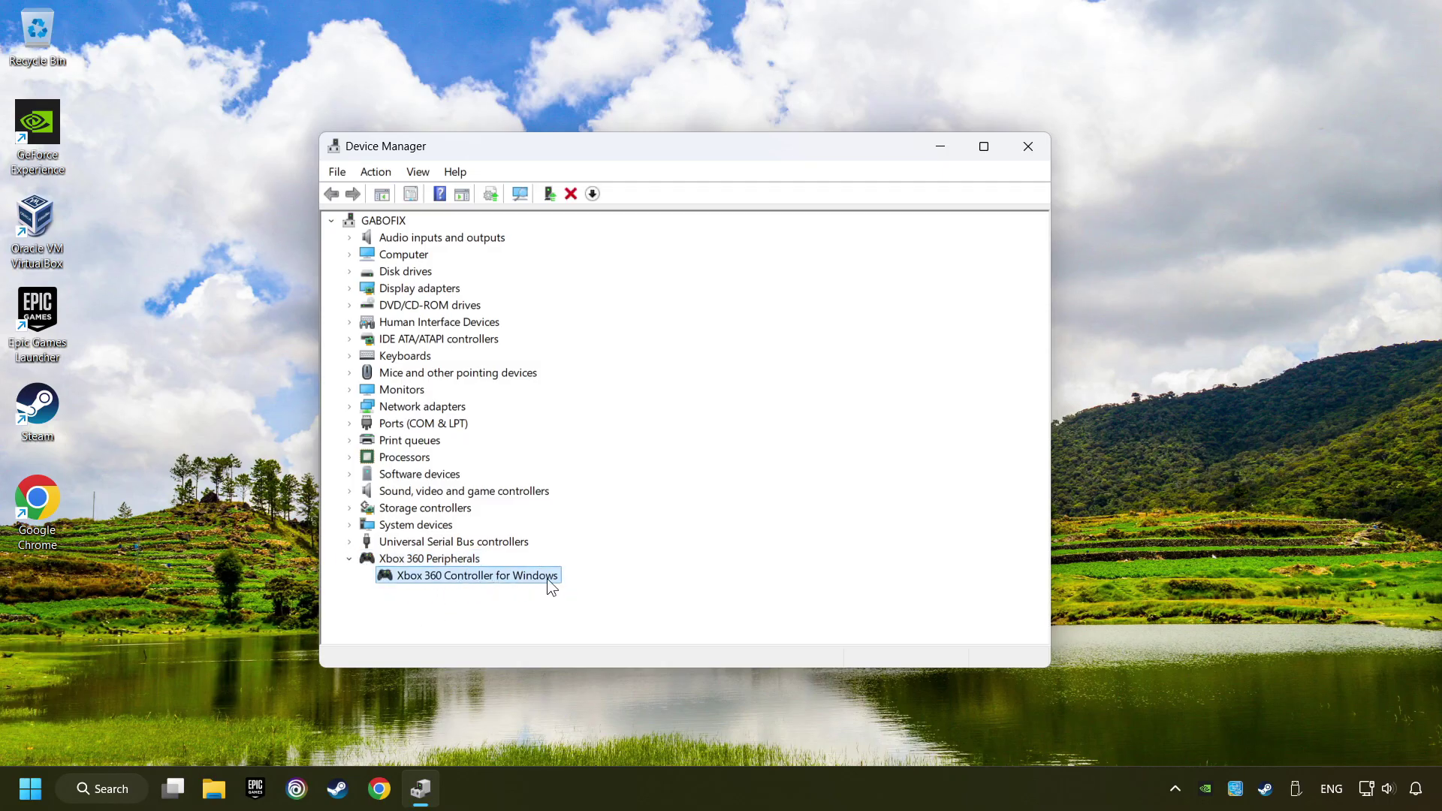
Step: Disable the Xbox 360 Controller for Windows, decline the restart, then re-enable it
{"action": "right_click", "coordinate": [502, 574]}
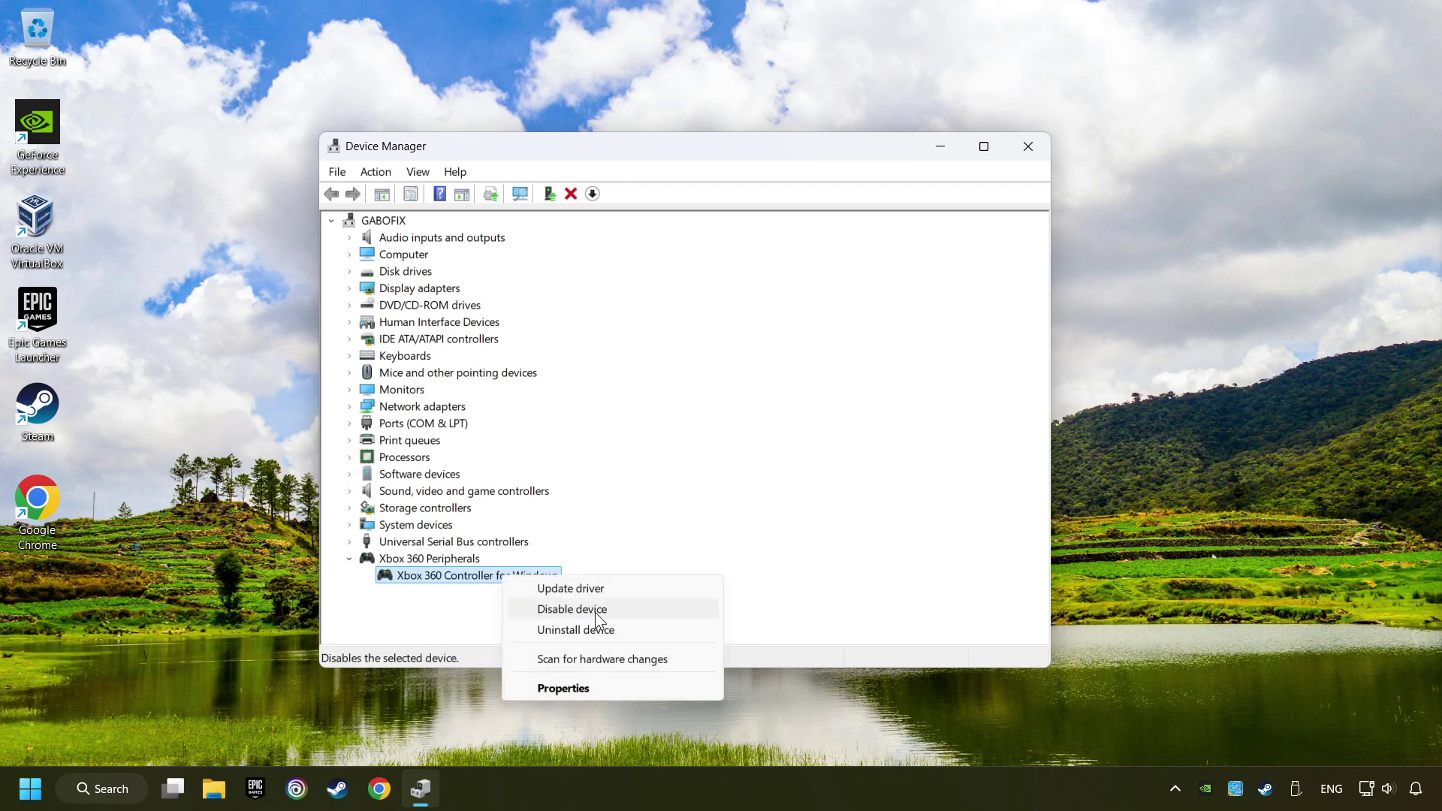
{"action": "left_click", "coordinate": [625, 610]}
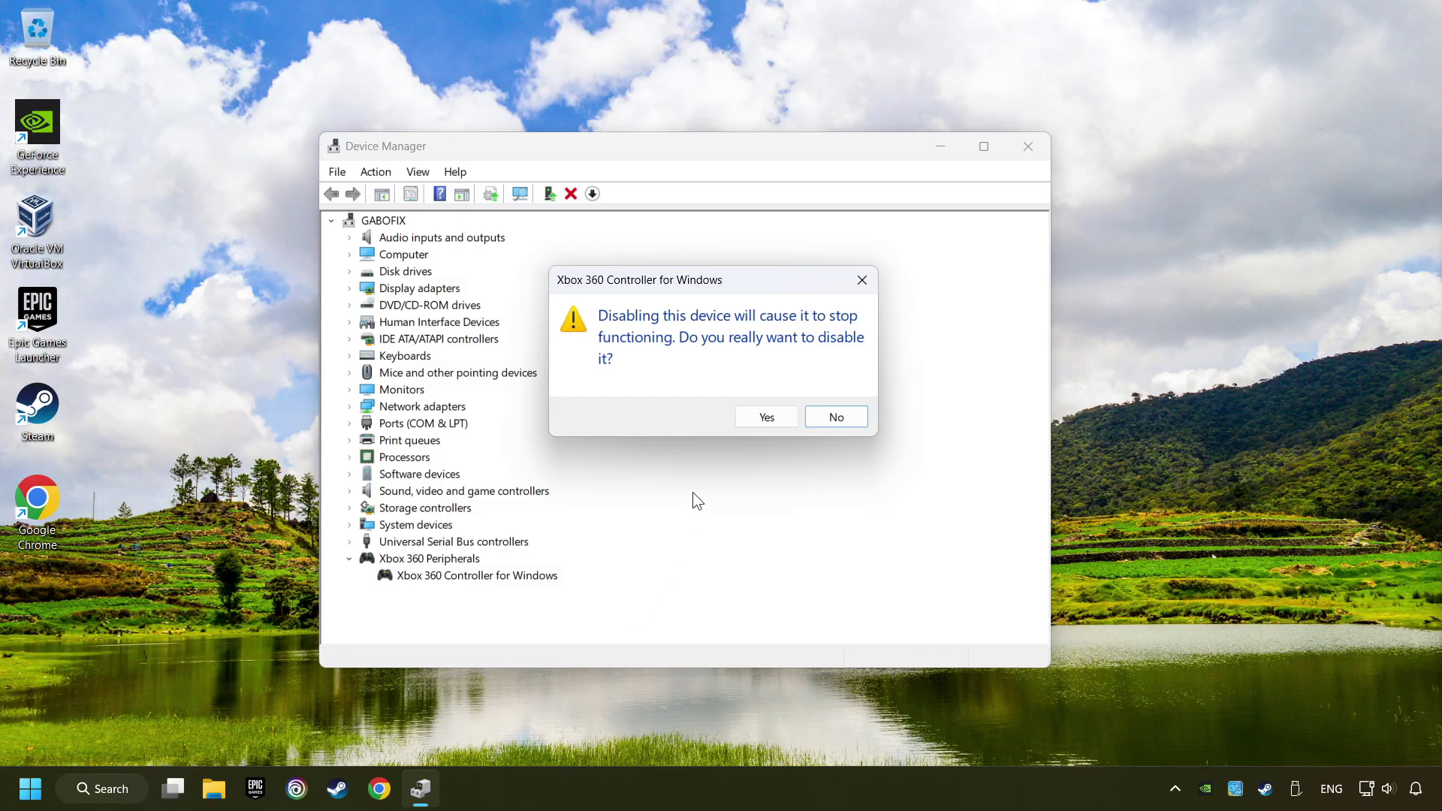
{"action": "left_click", "coordinate": [767, 417]}
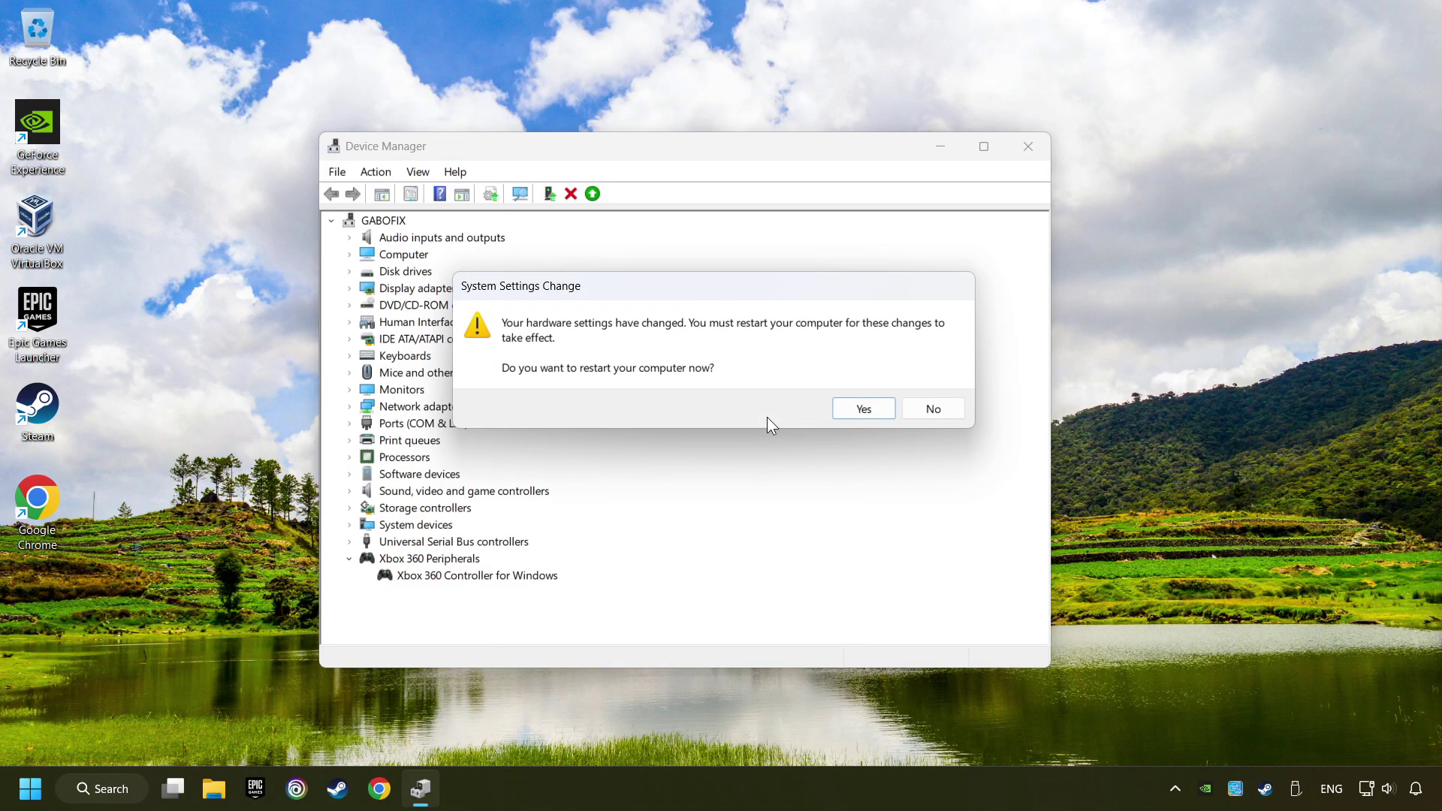
{"action": "left_click", "coordinate": [864, 411]}
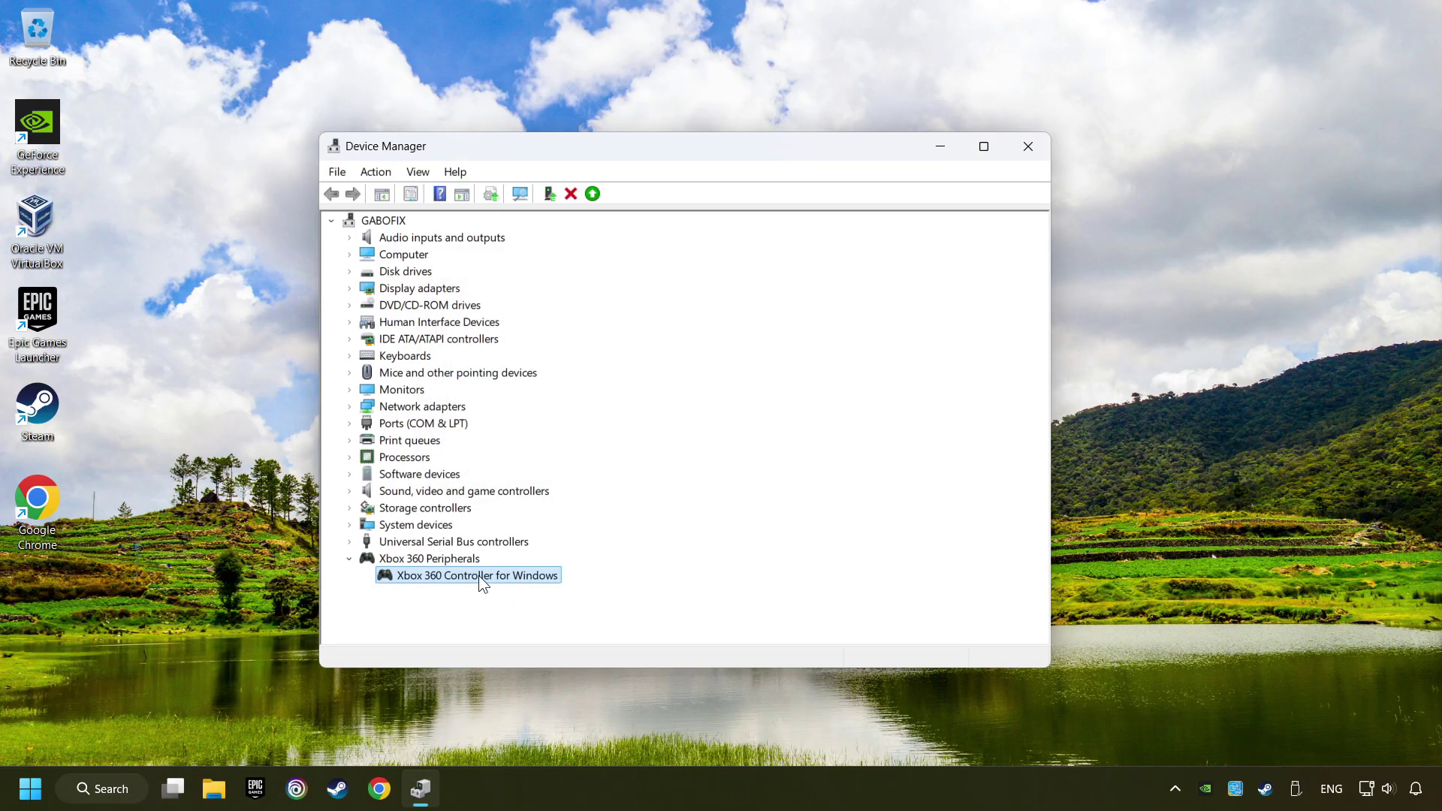
{"action": "right_click", "coordinate": [508, 578]}
Step: Update the controller's driver by picking the first Xbox 360 Controller for Windows driver from this computer
{"action": "right_click", "coordinate": [502, 577]}
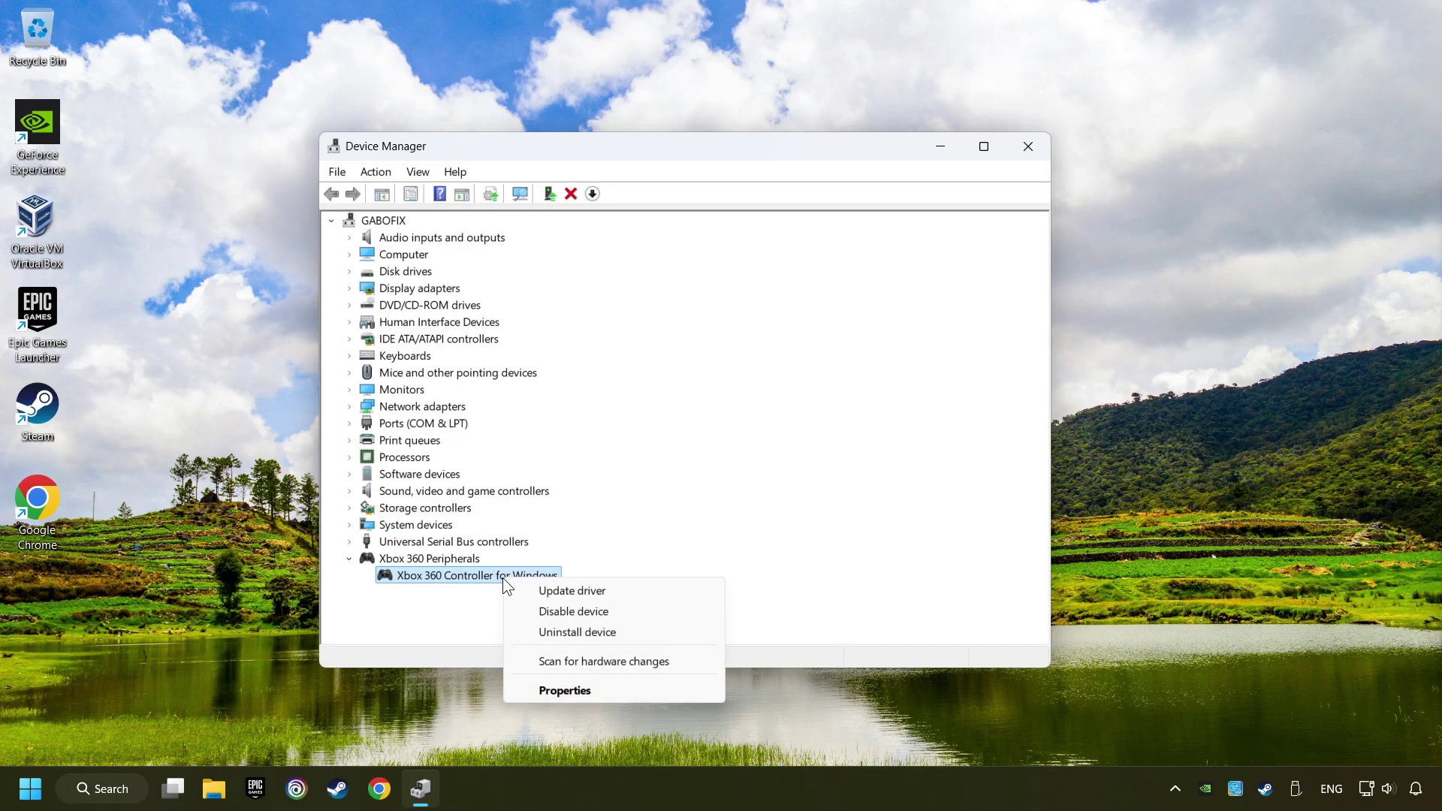
{"action": "left_click", "coordinate": [639, 591]}
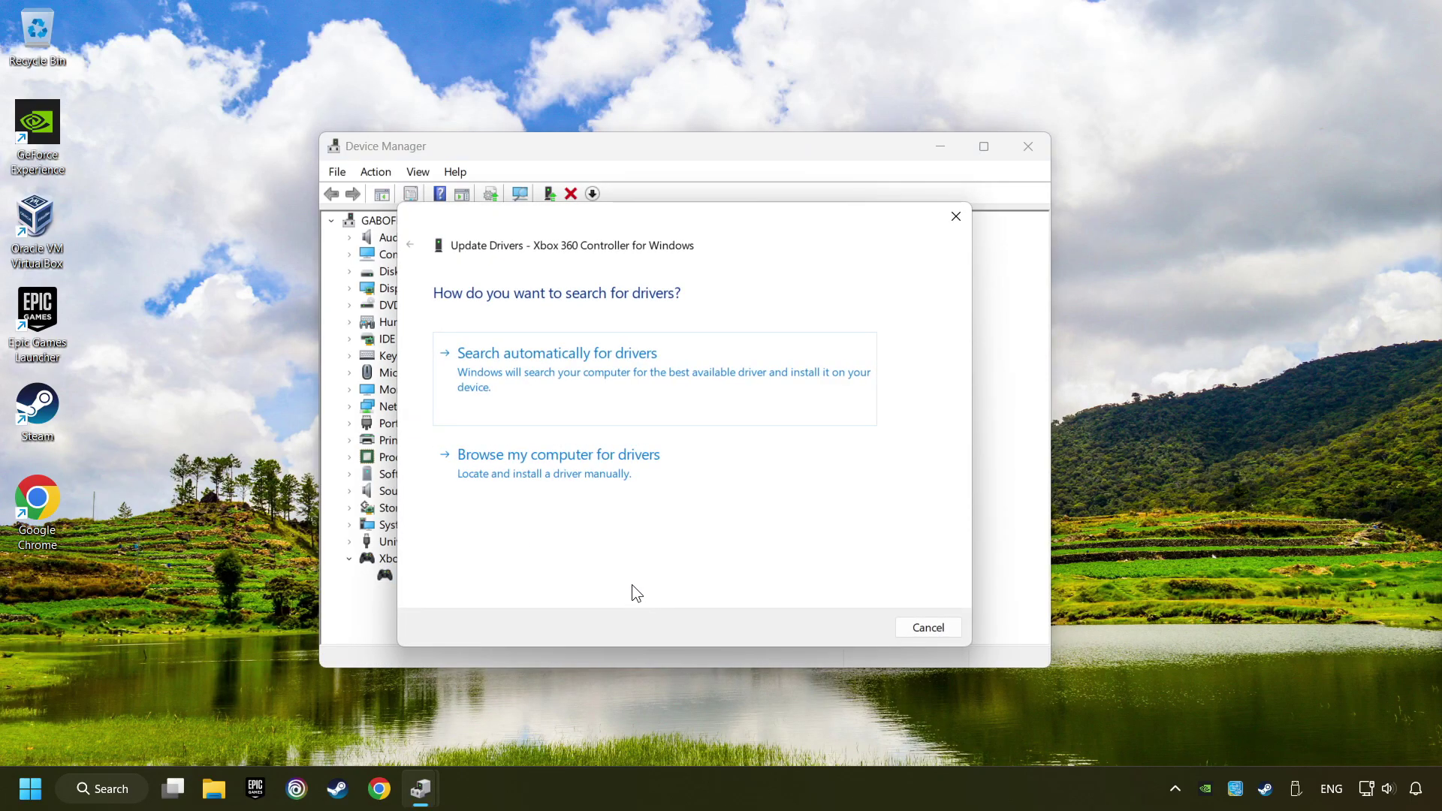
{"action": "left_click", "coordinate": [562, 478]}
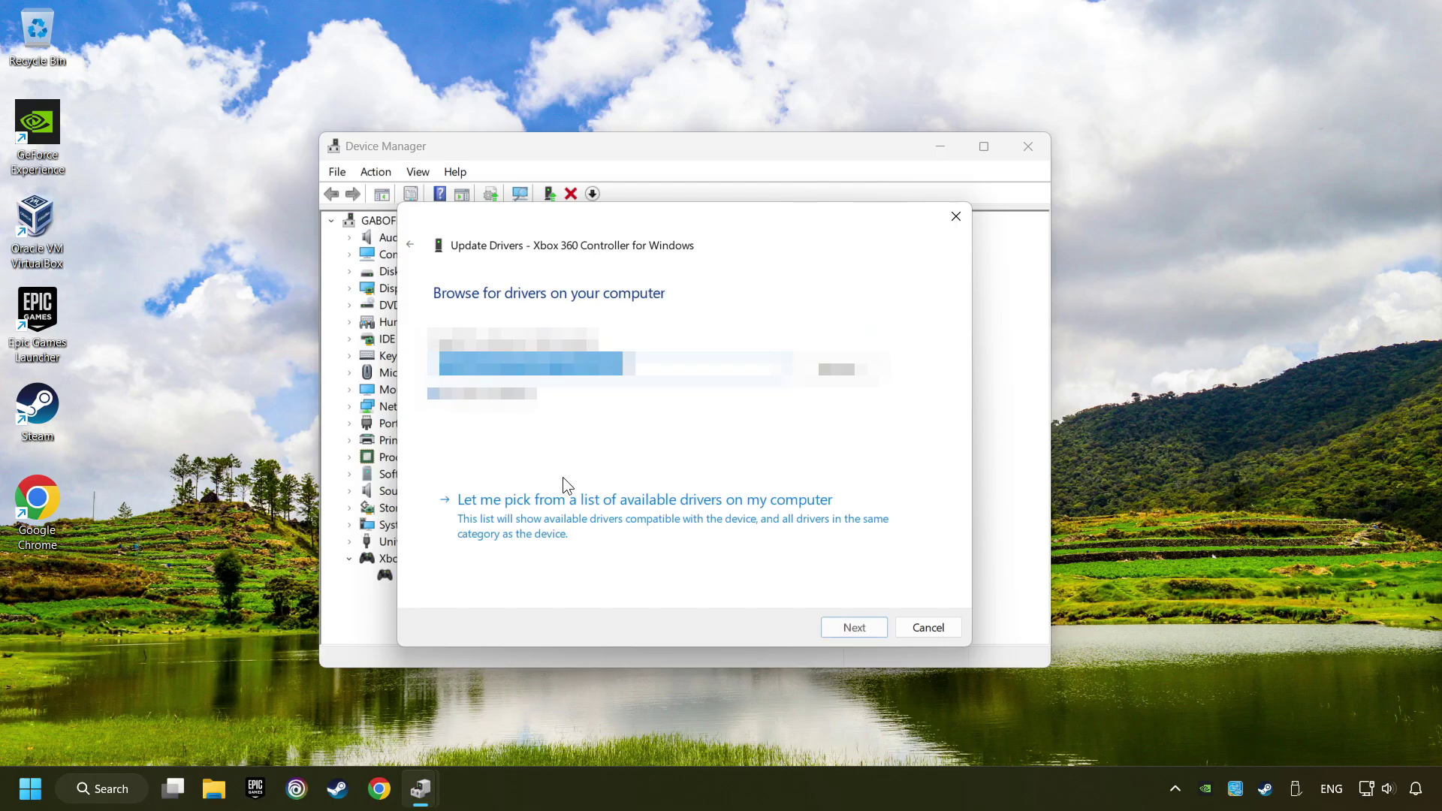
{"action": "left_click", "coordinate": [664, 512]}
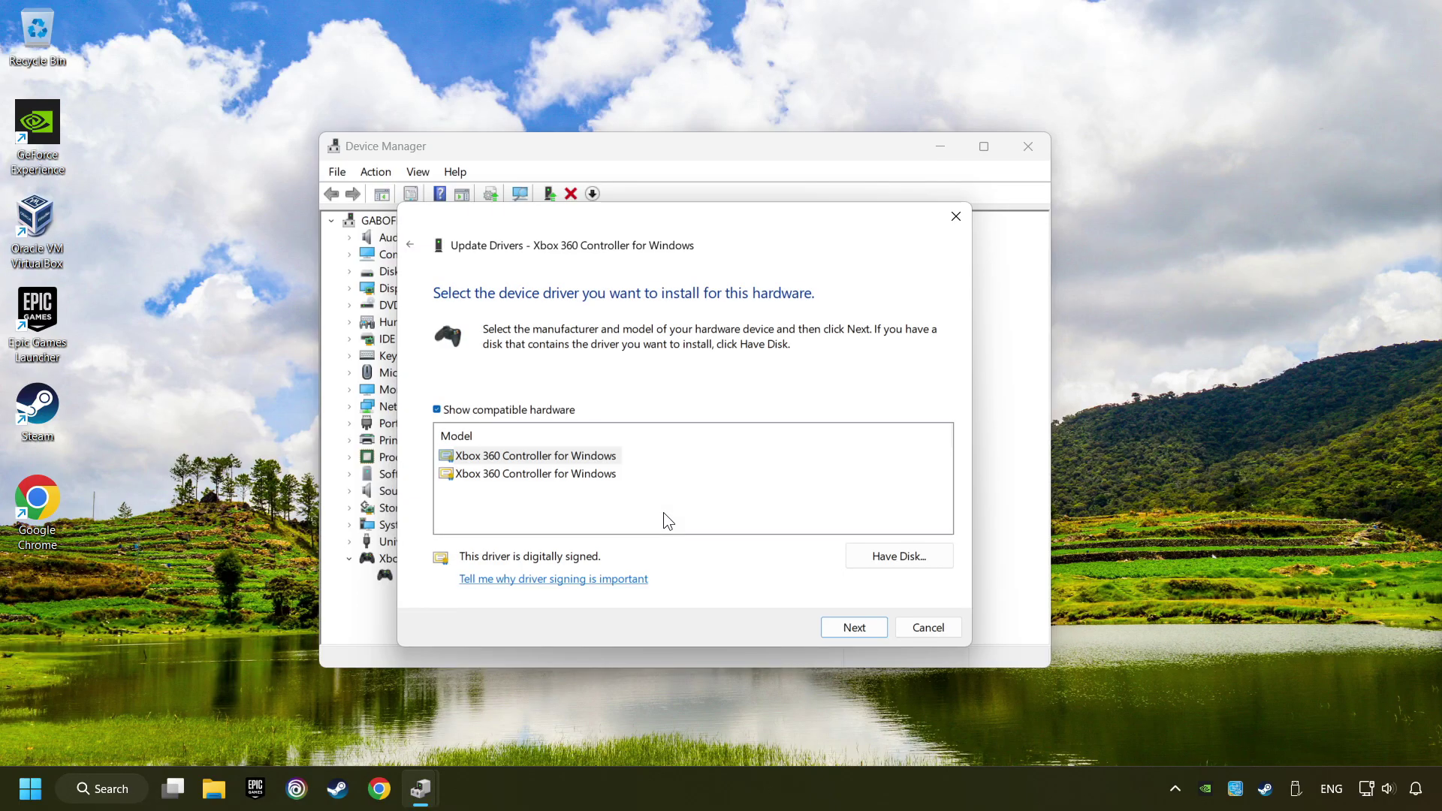
{"action": "left_click", "coordinate": [473, 459]}
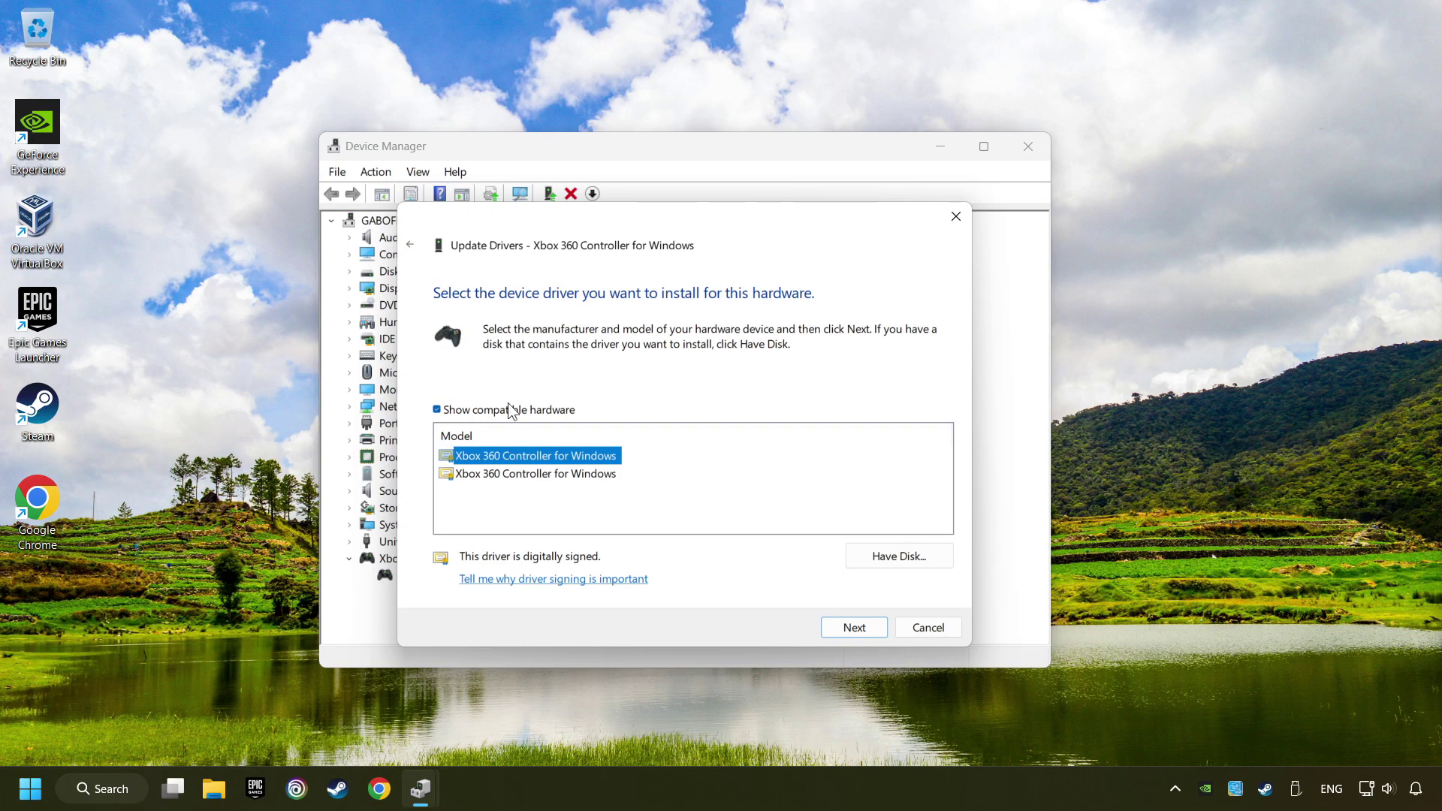
{"action": "left_click", "coordinate": [863, 630]}
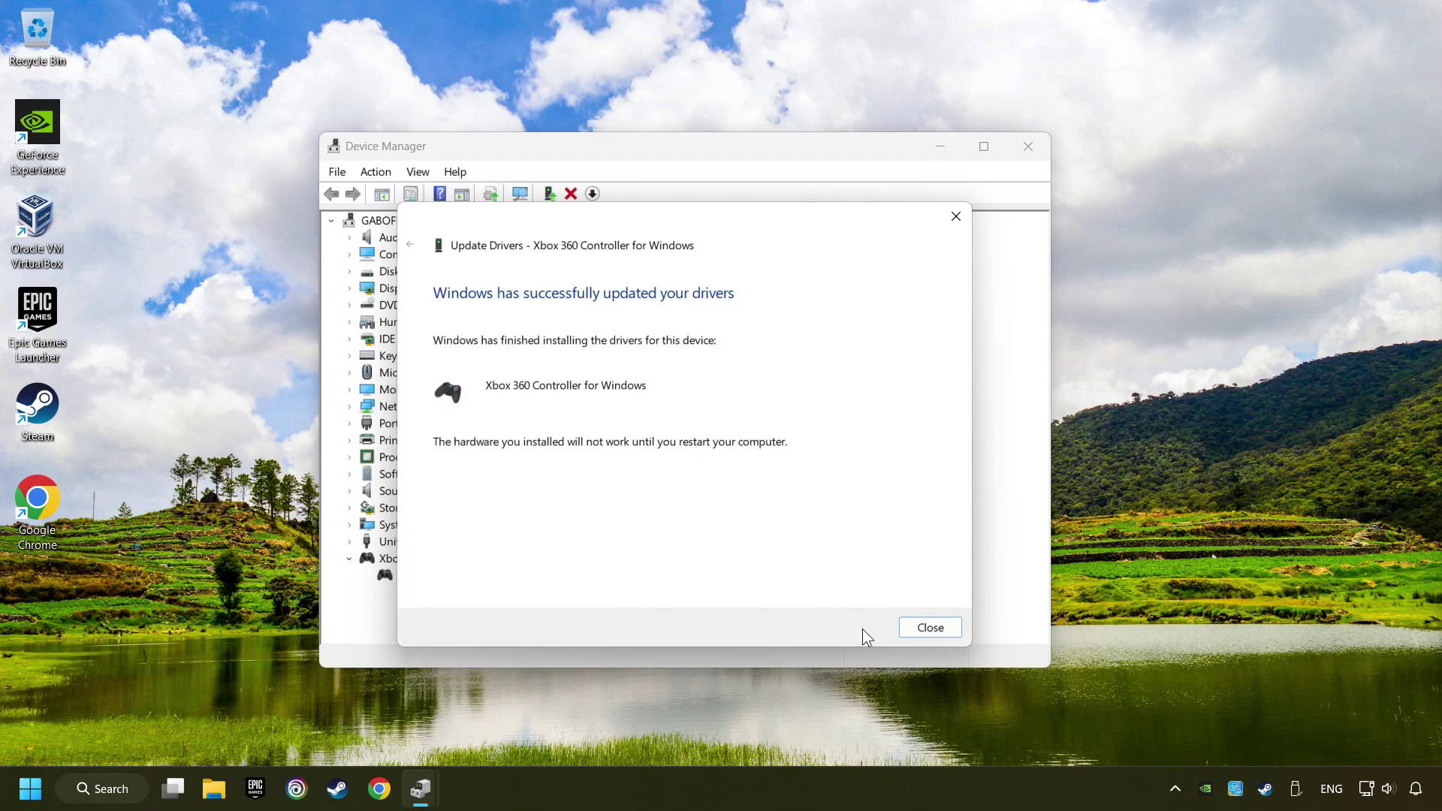
{"action": "left_click", "coordinate": [945, 637]}
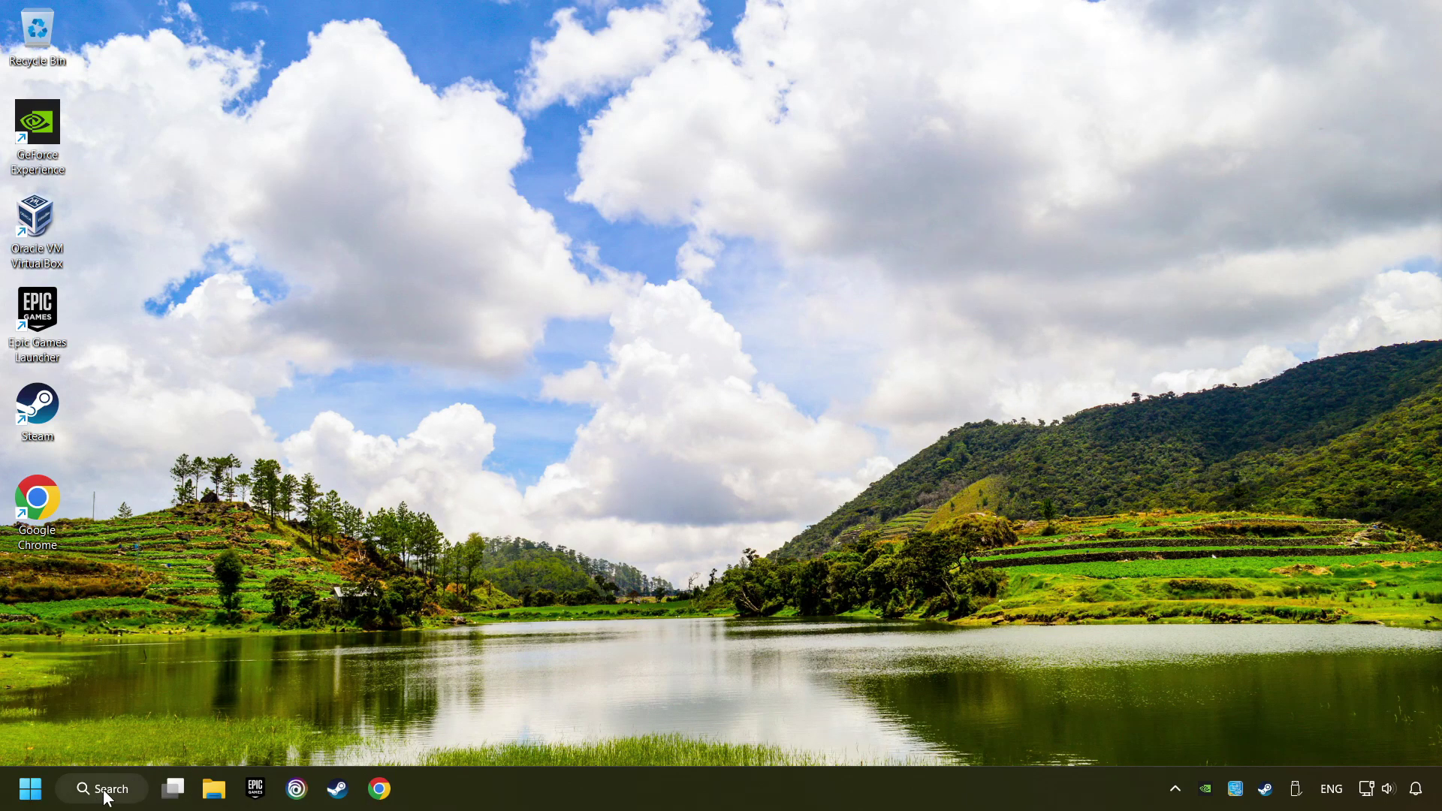
Step: Relaunch Device Manager by searching 'device manager' in Windows Search
{"action": "left_click", "coordinate": [109, 794]}
{"action": "type", "text": "de"}
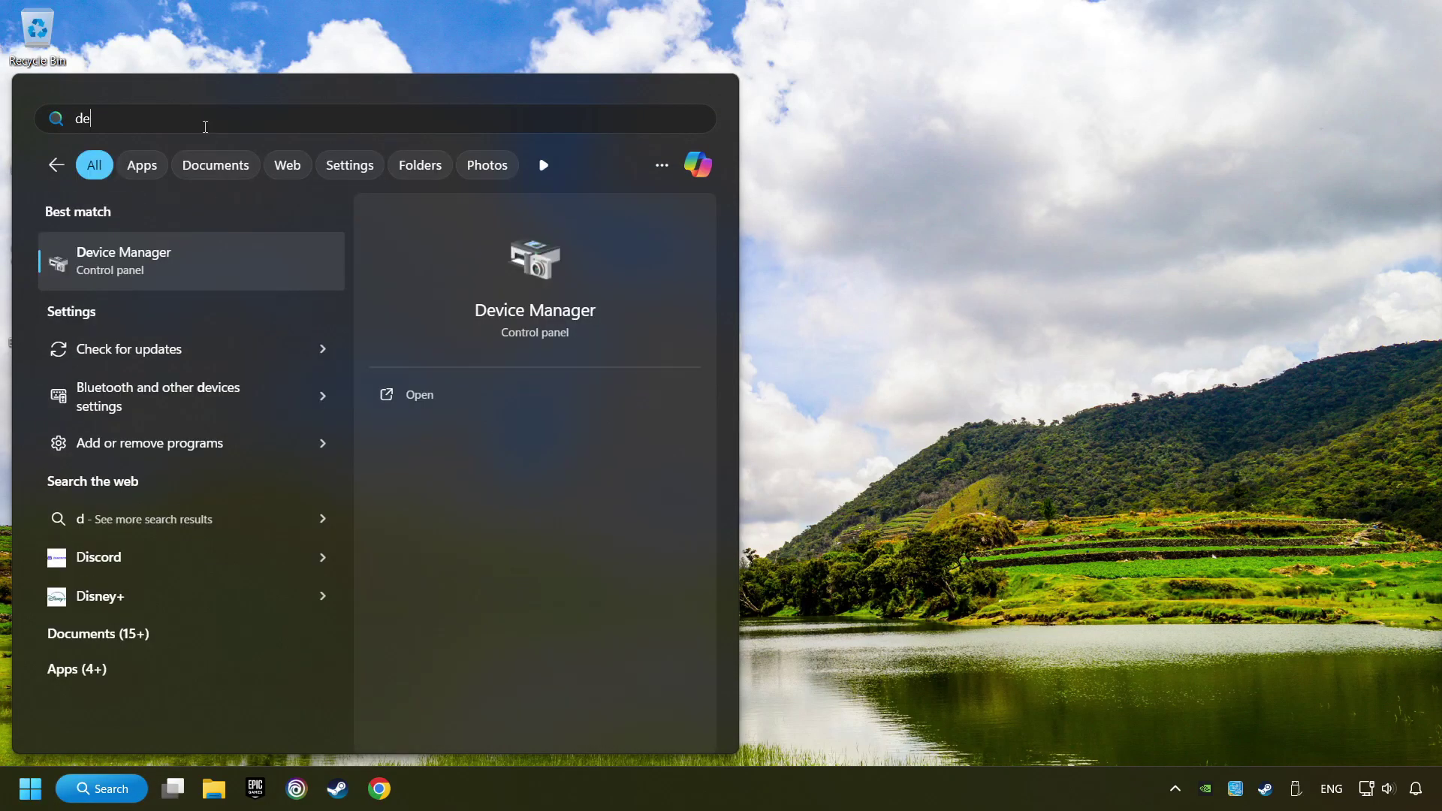
{"action": "type", "text": "vice manager"}
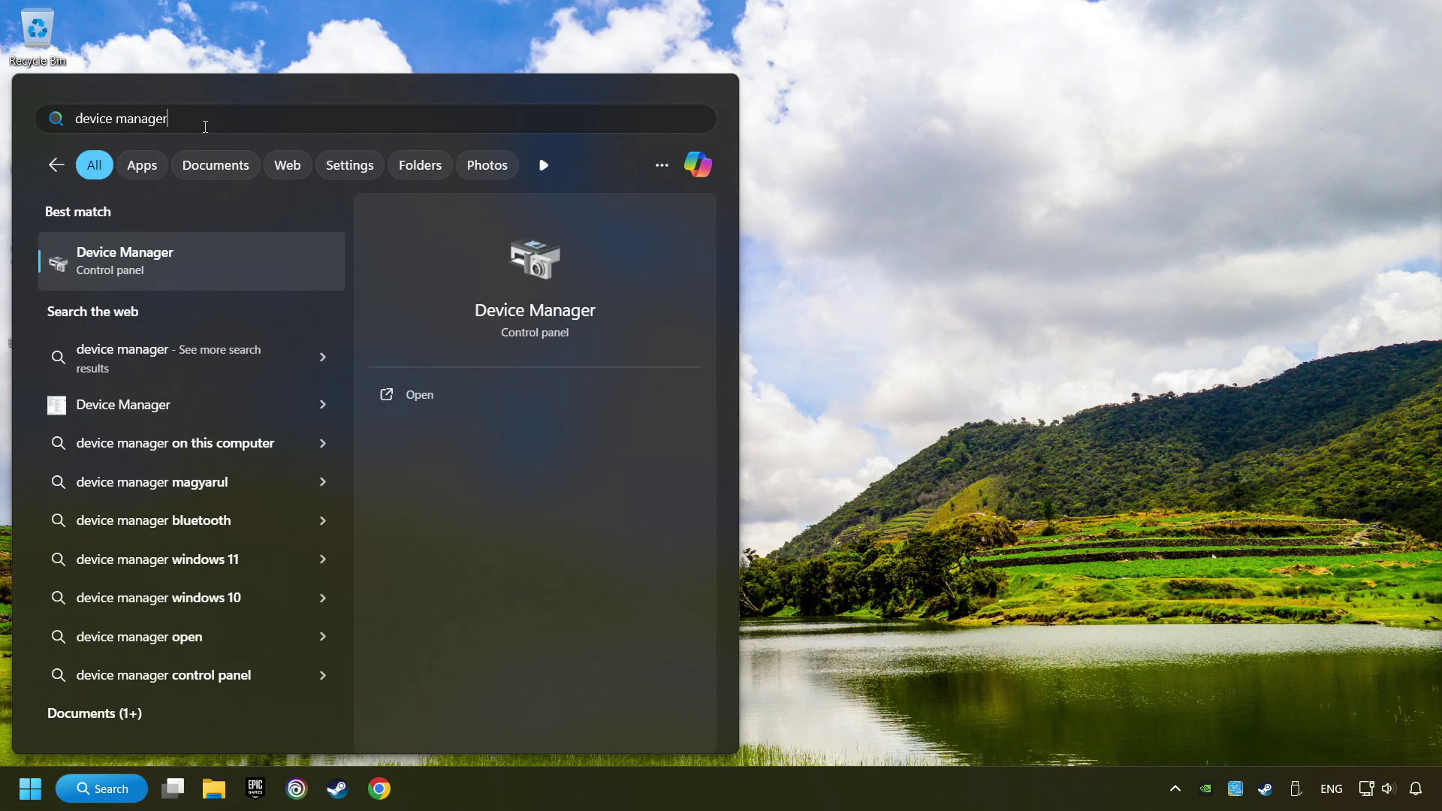
{"action": "left_click", "coordinate": [290, 260]}
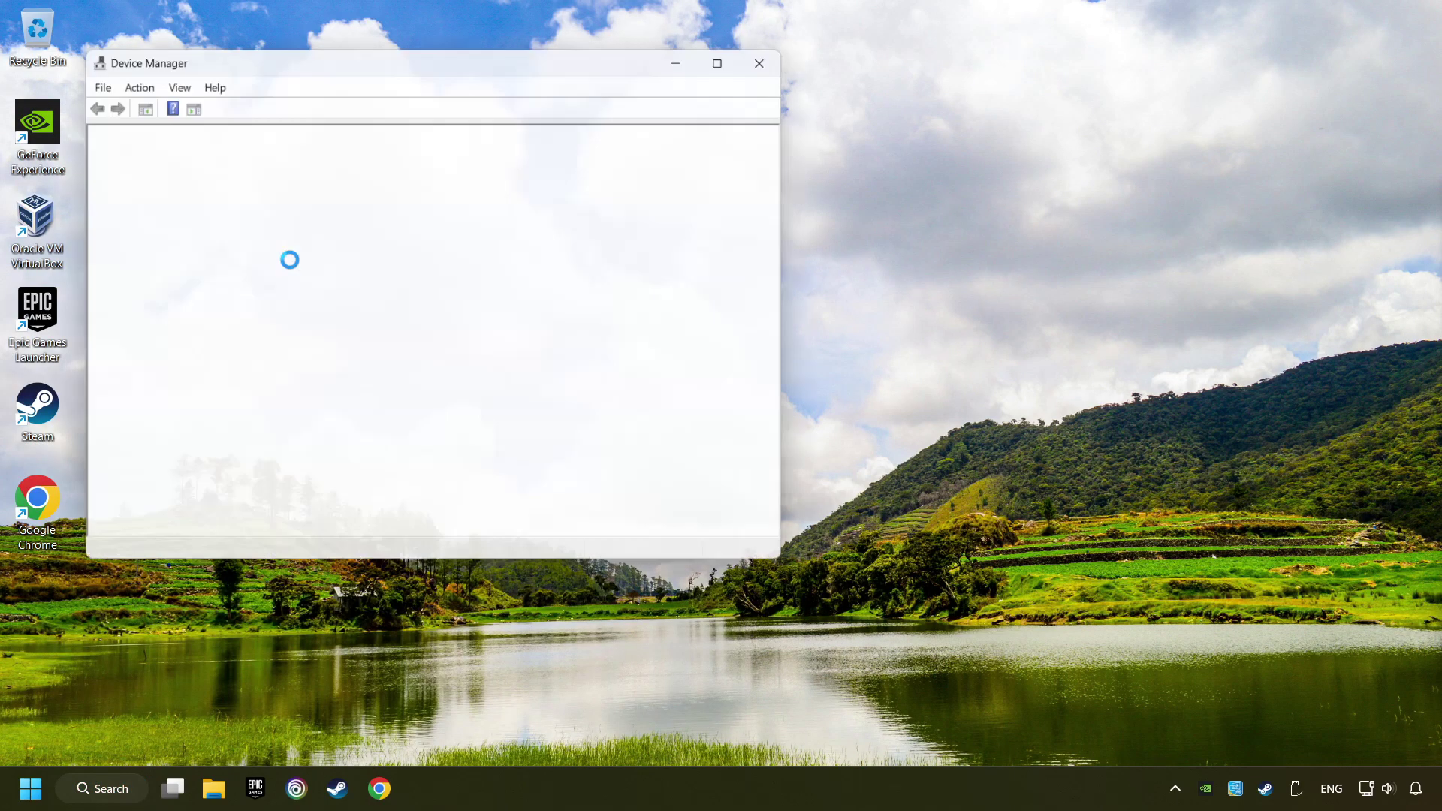
Step: Uncheck 'Allow the computer to turn off this device' for the first Generic USB Hub under Universal Serial Bus controllers
{"action": "left_click_drag", "start_coordinate": [327, 62], "coordinate": [569, 154]}
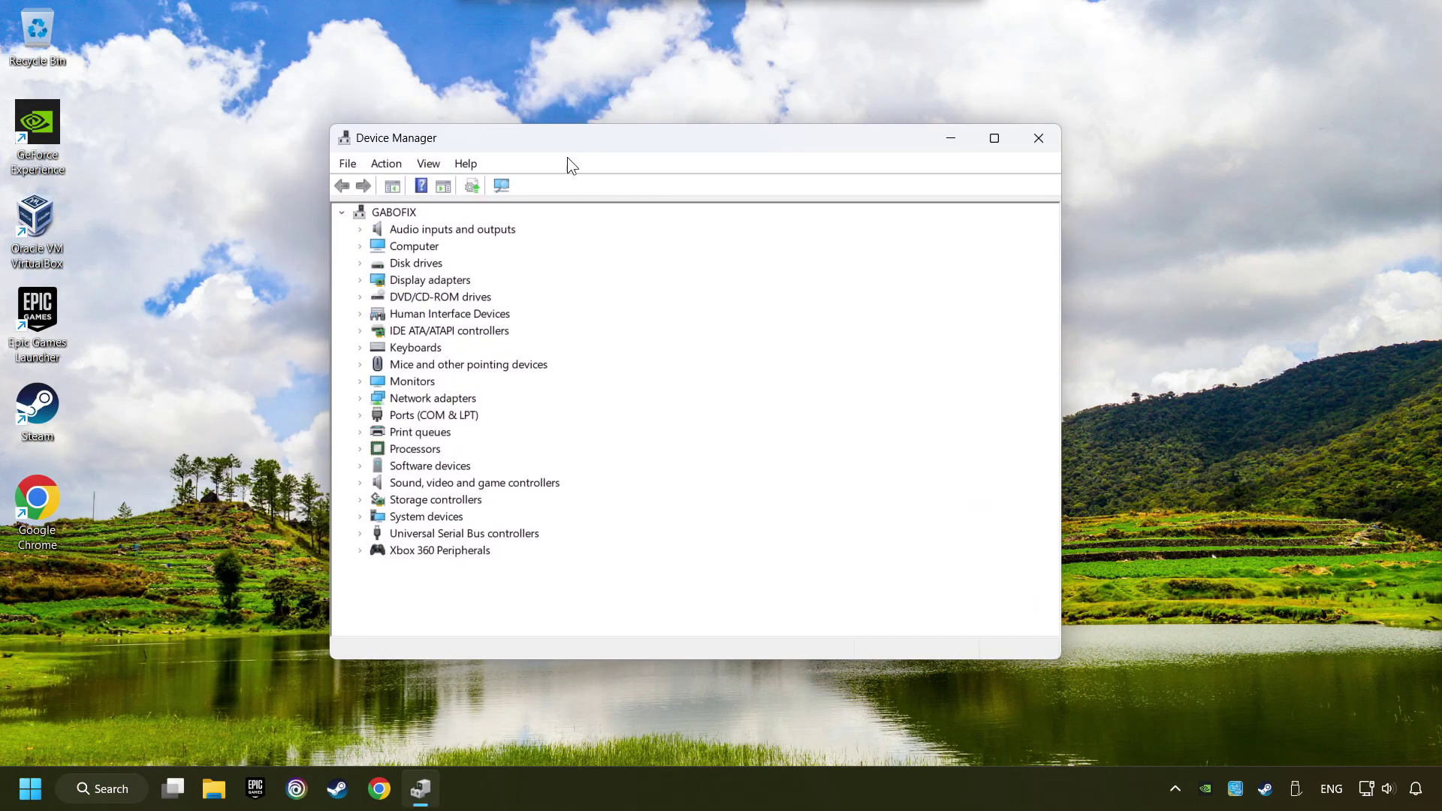
{"action": "left_click", "coordinate": [389, 535]}
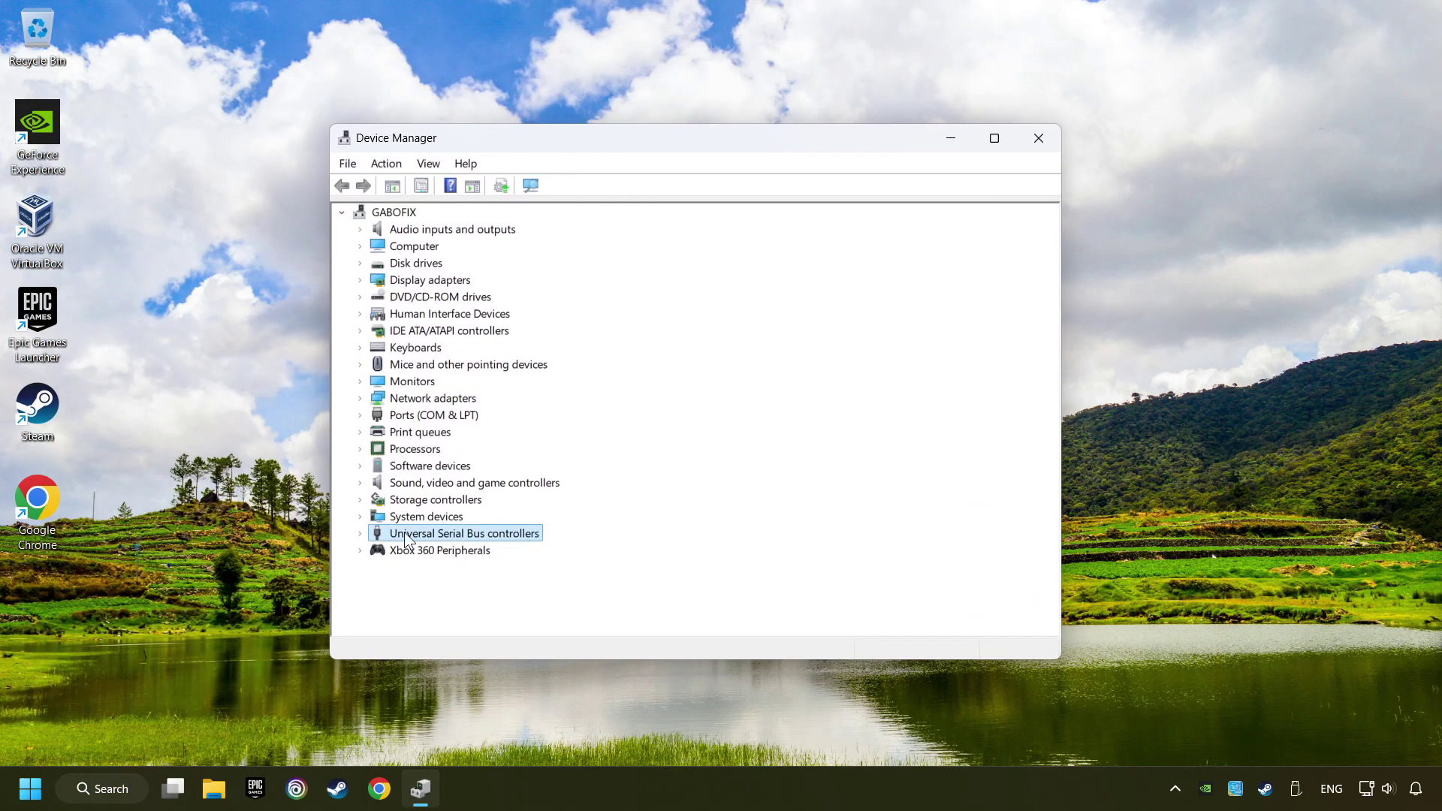
{"action": "left_click", "coordinate": [359, 534]}
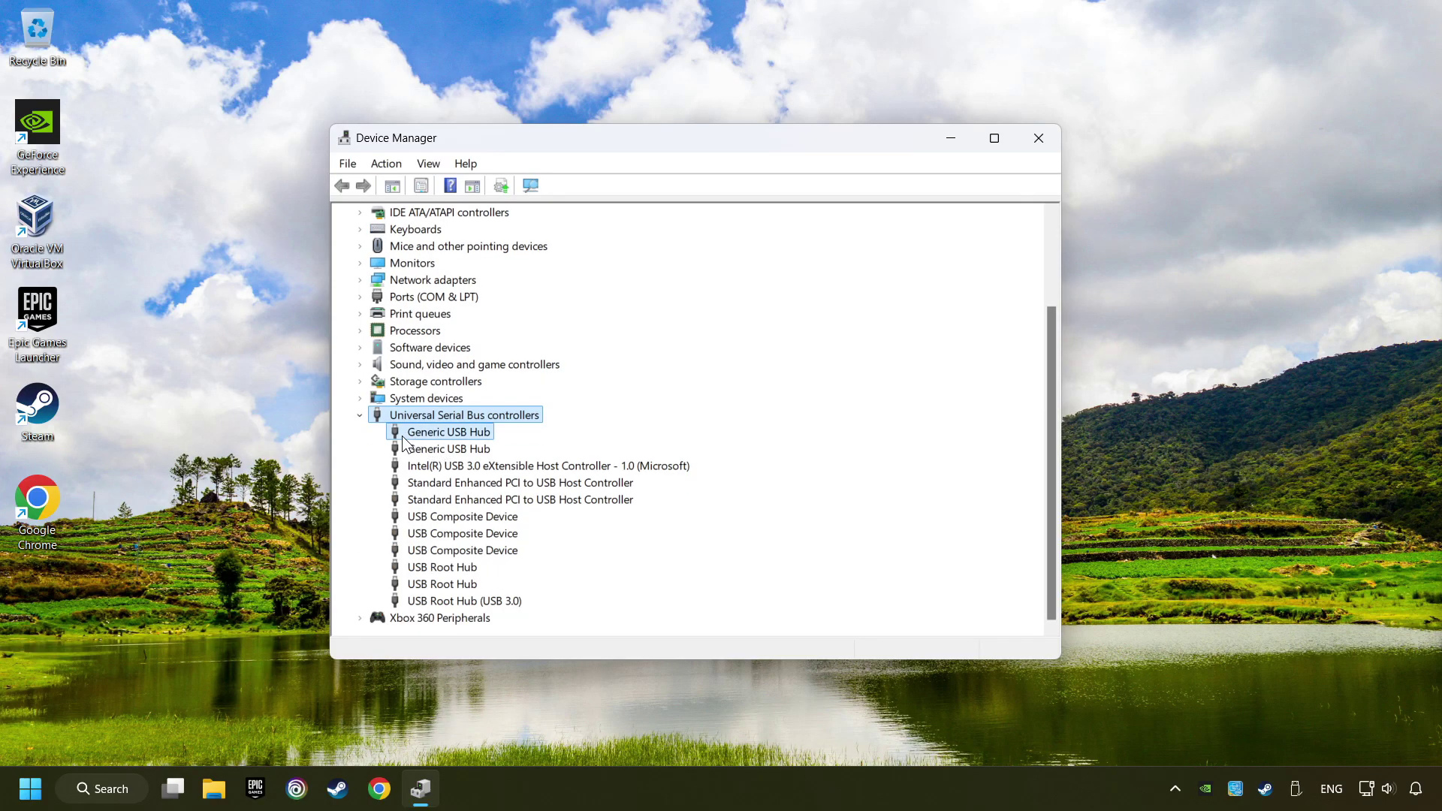
{"action": "left_click", "coordinate": [412, 436]}
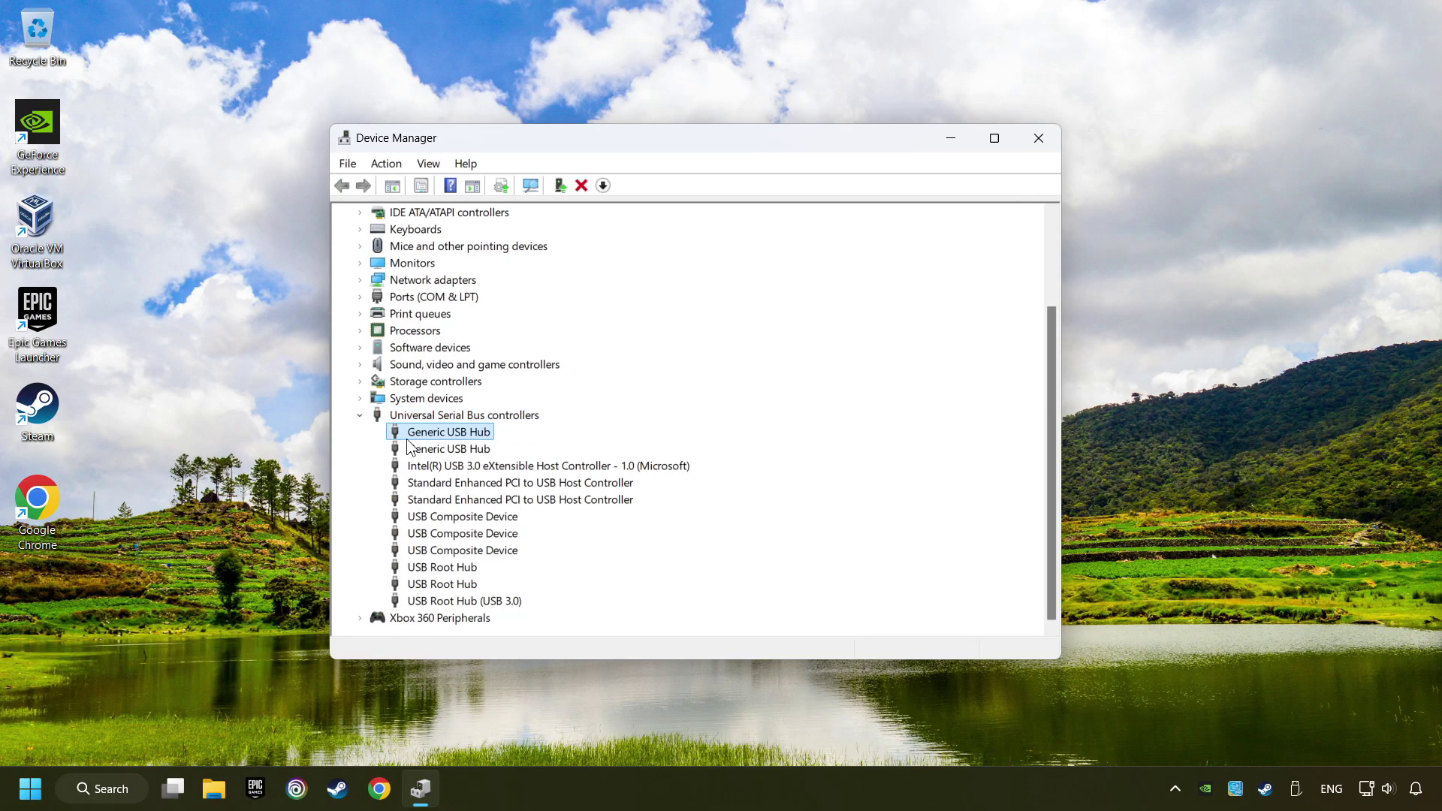
{"action": "right_click", "coordinate": [491, 432]}
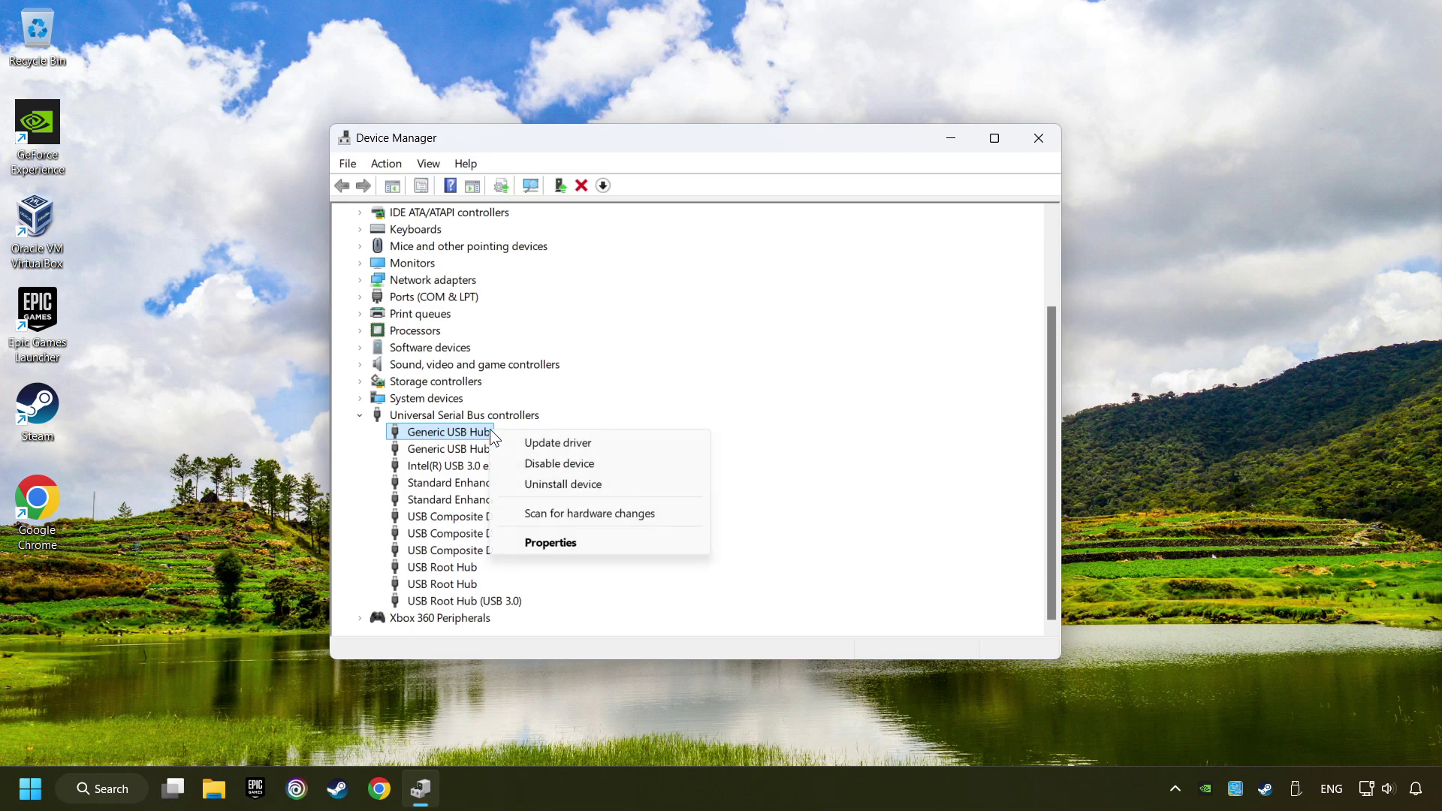
{"action": "left_click", "coordinate": [579, 543]}
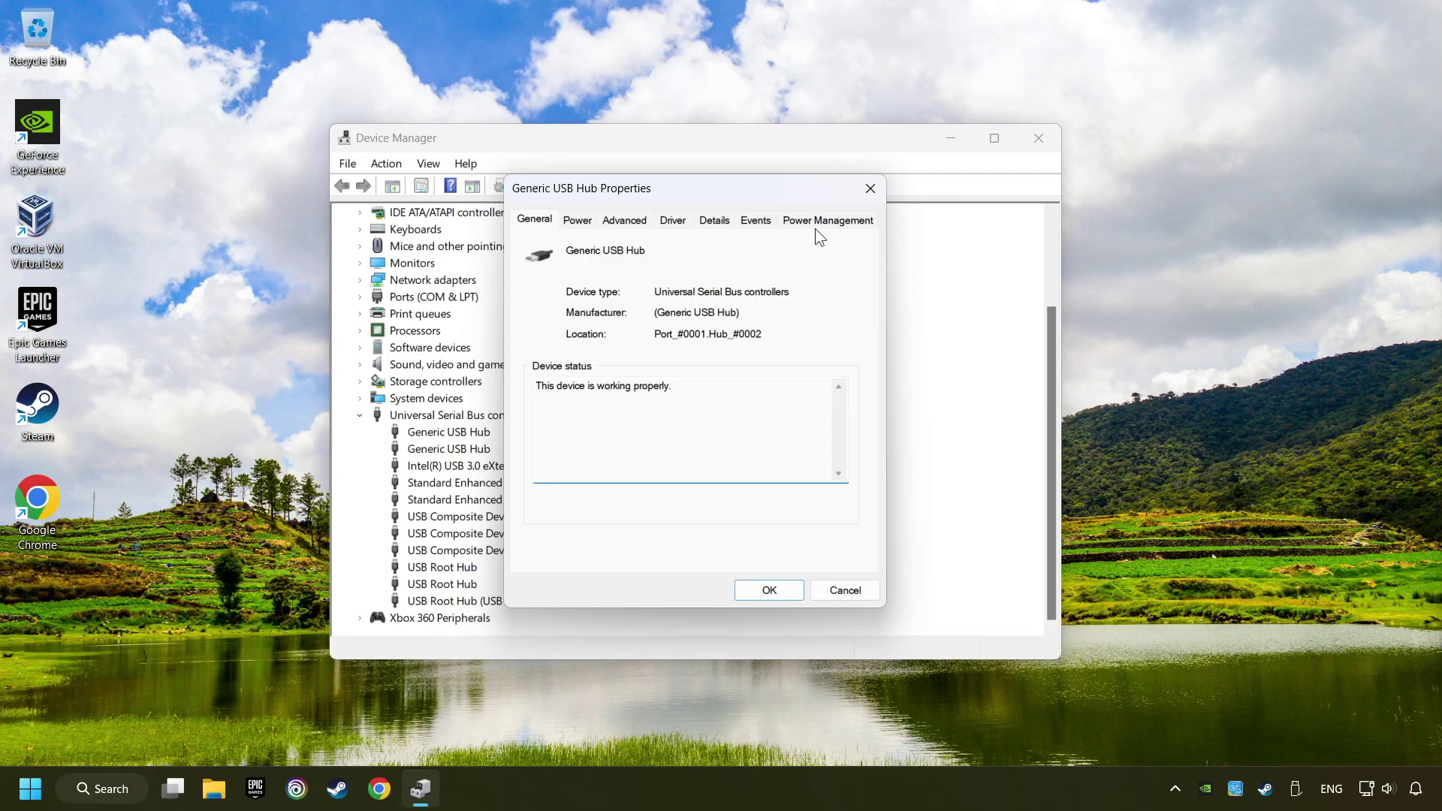
{"action": "left_click", "coordinate": [842, 222]}
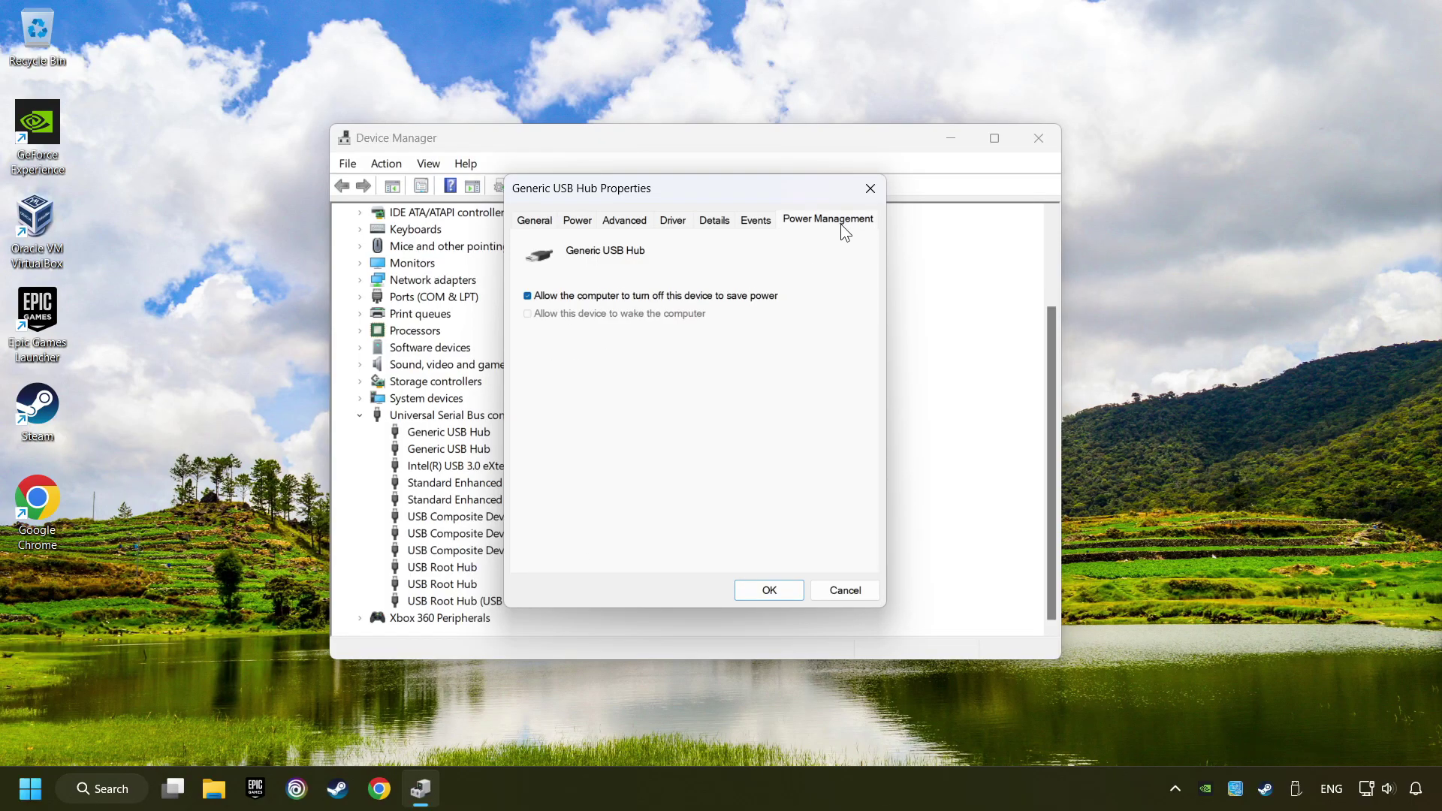
{"action": "left_click", "coordinate": [528, 297]}
{"action": "left_click", "coordinate": [766, 593]}
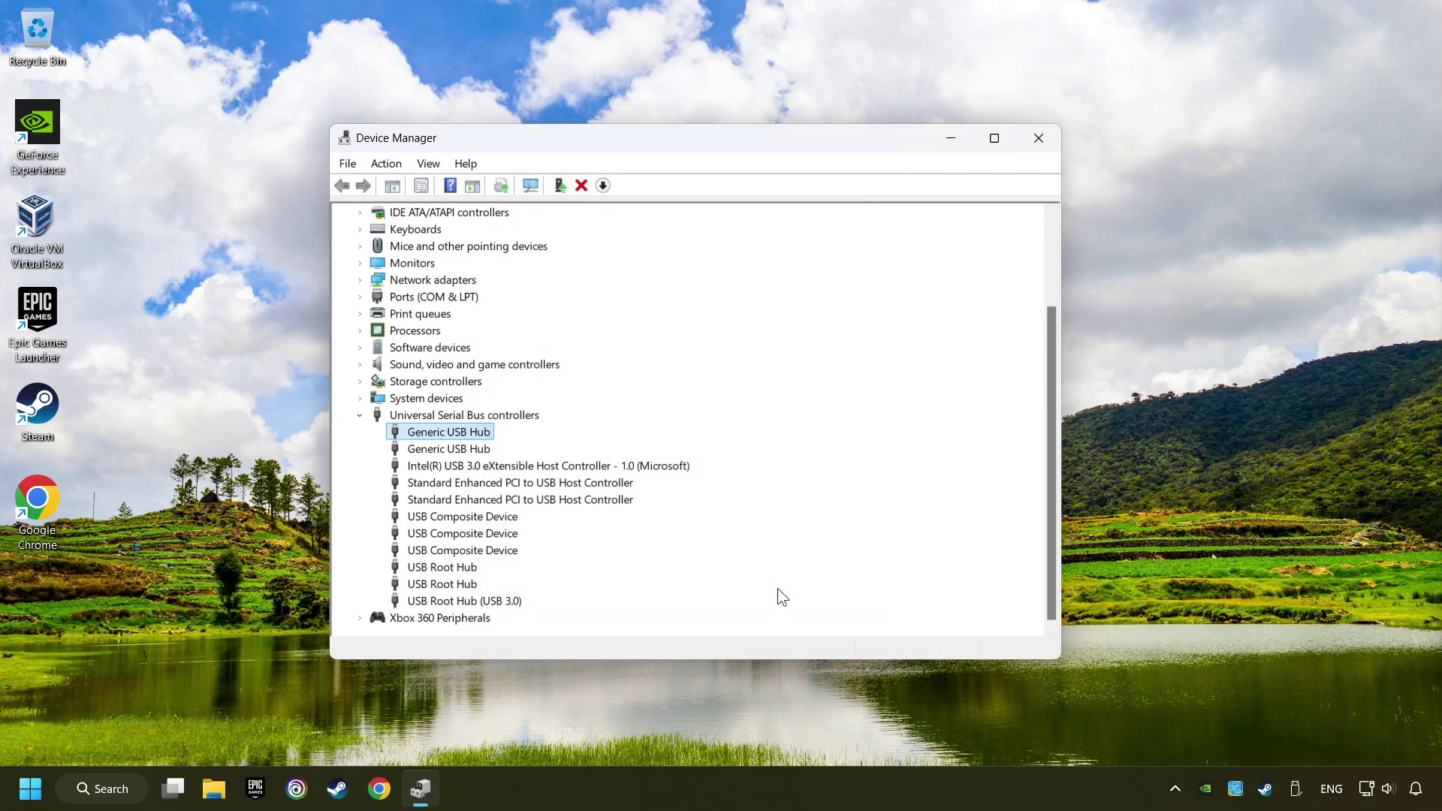
Step: Close Device Manager and search Windows for 'controllers'
{"action": "left_click", "coordinate": [1041, 138]}
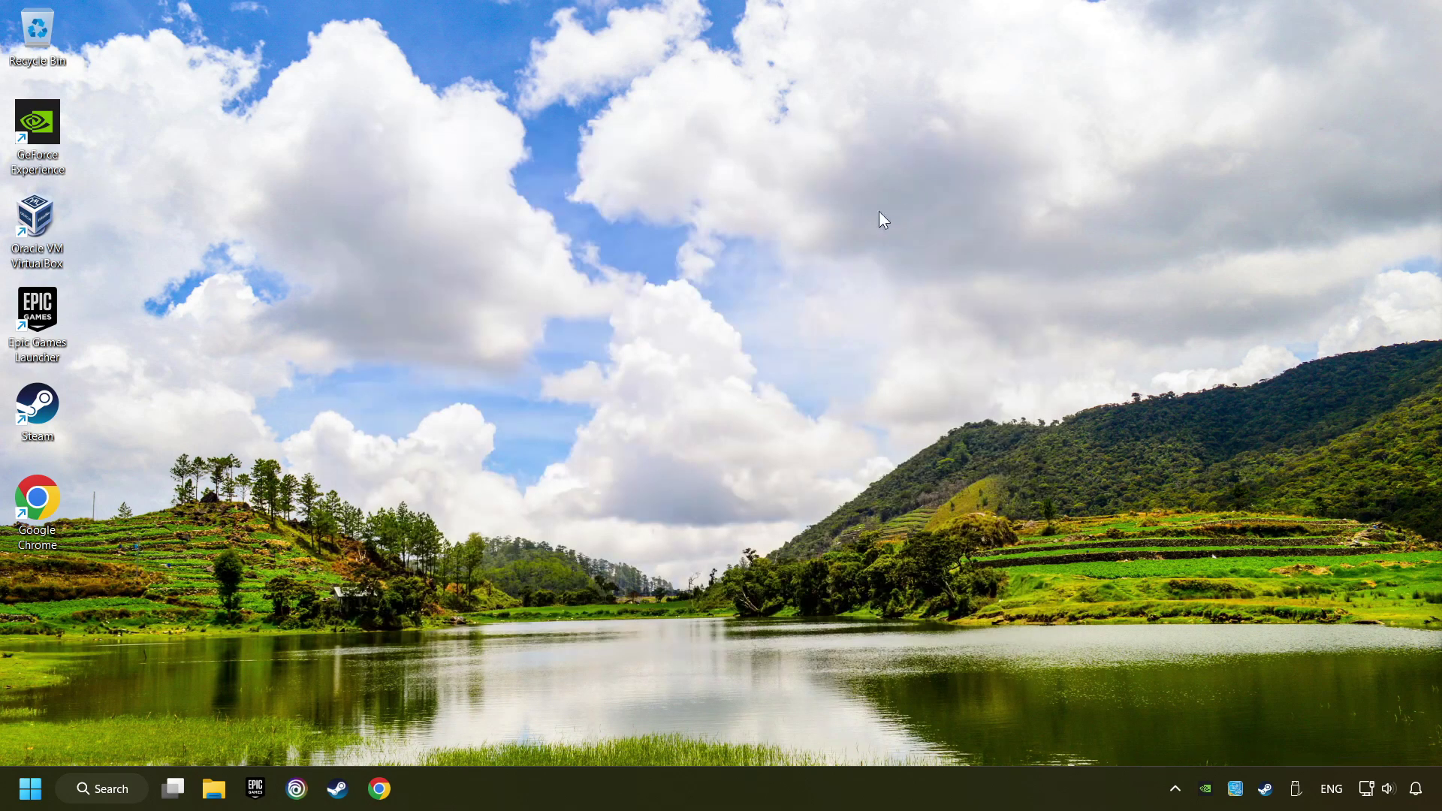
{"action": "left_click", "coordinate": [109, 788]}
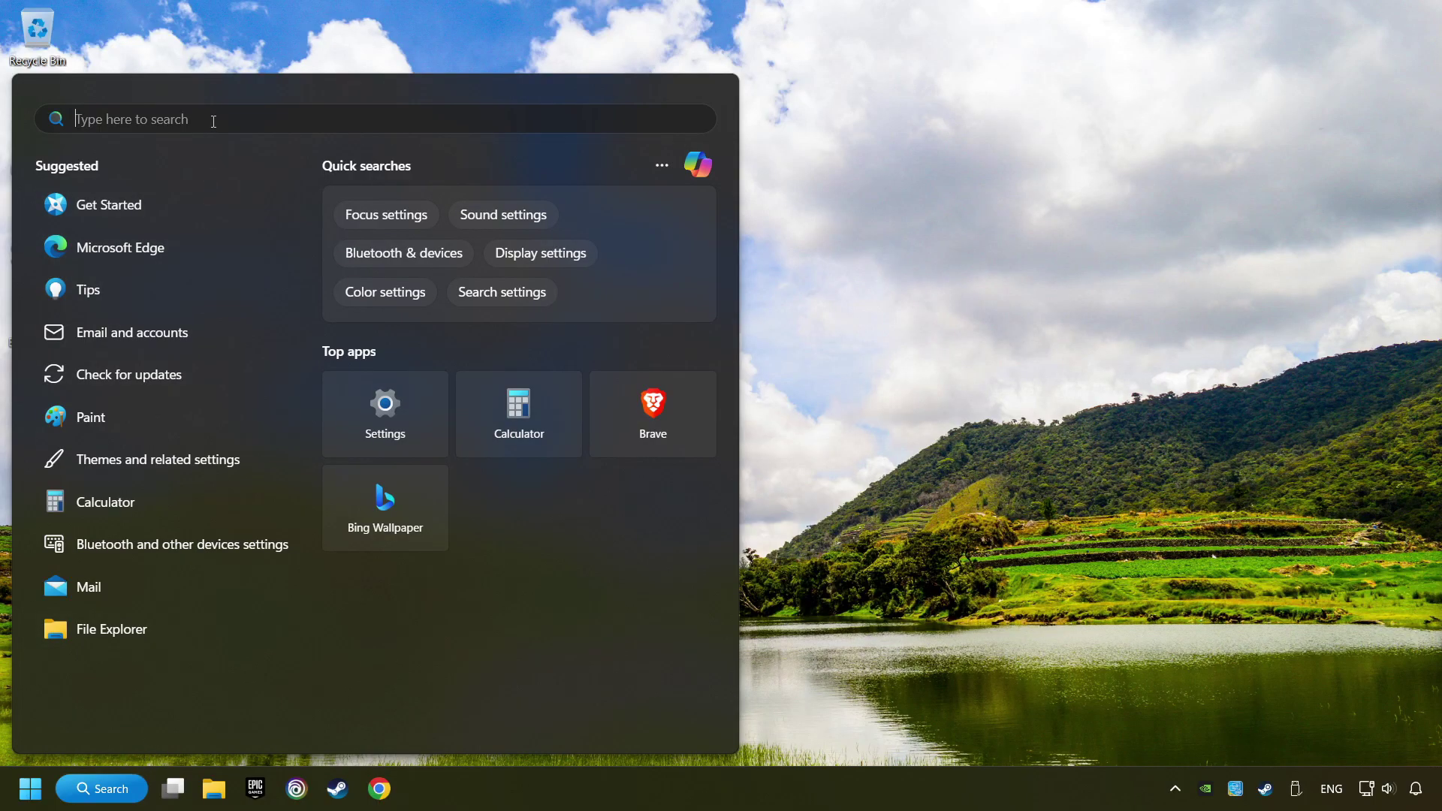
{"action": "type", "text": "controlle"}
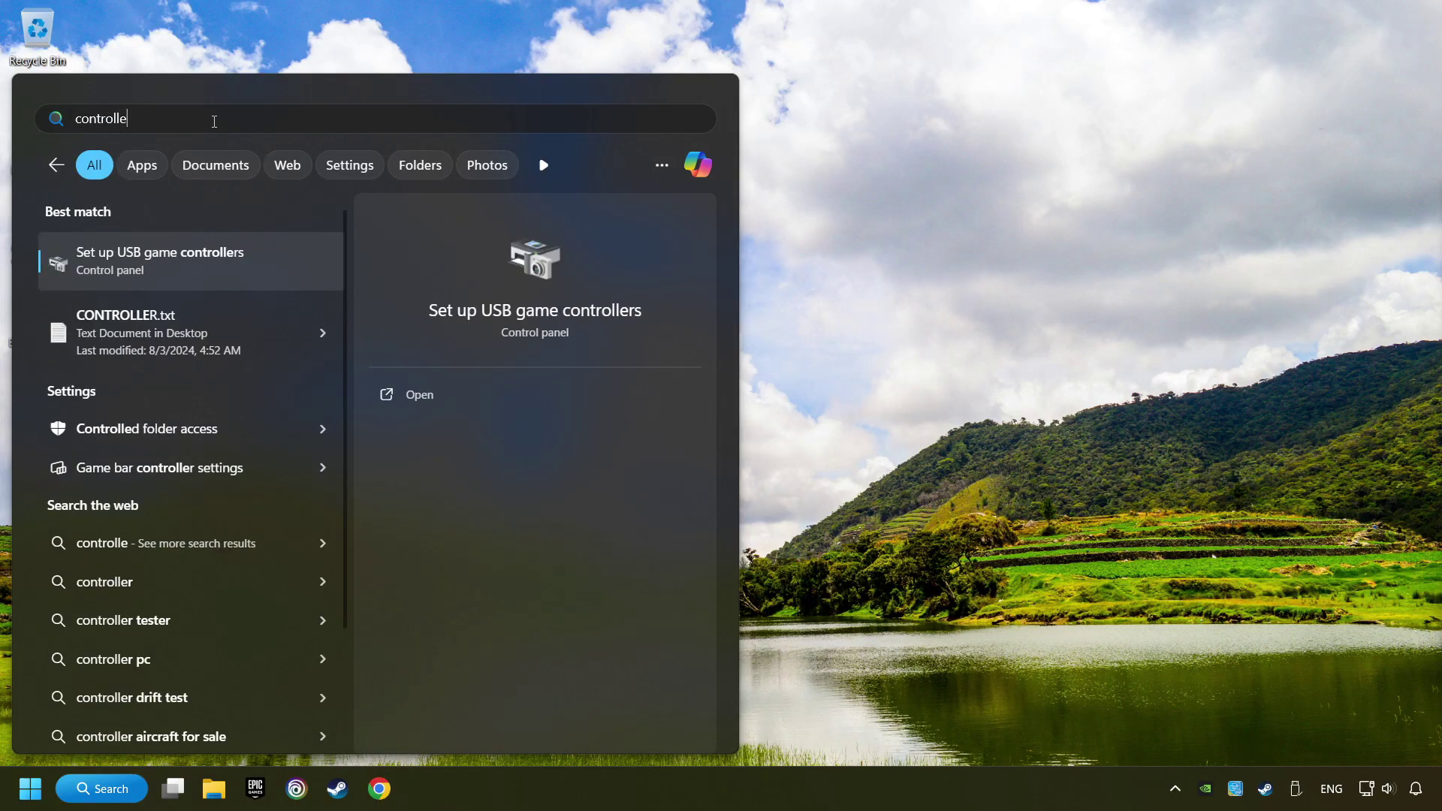
{"action": "type", "text": "rs"}
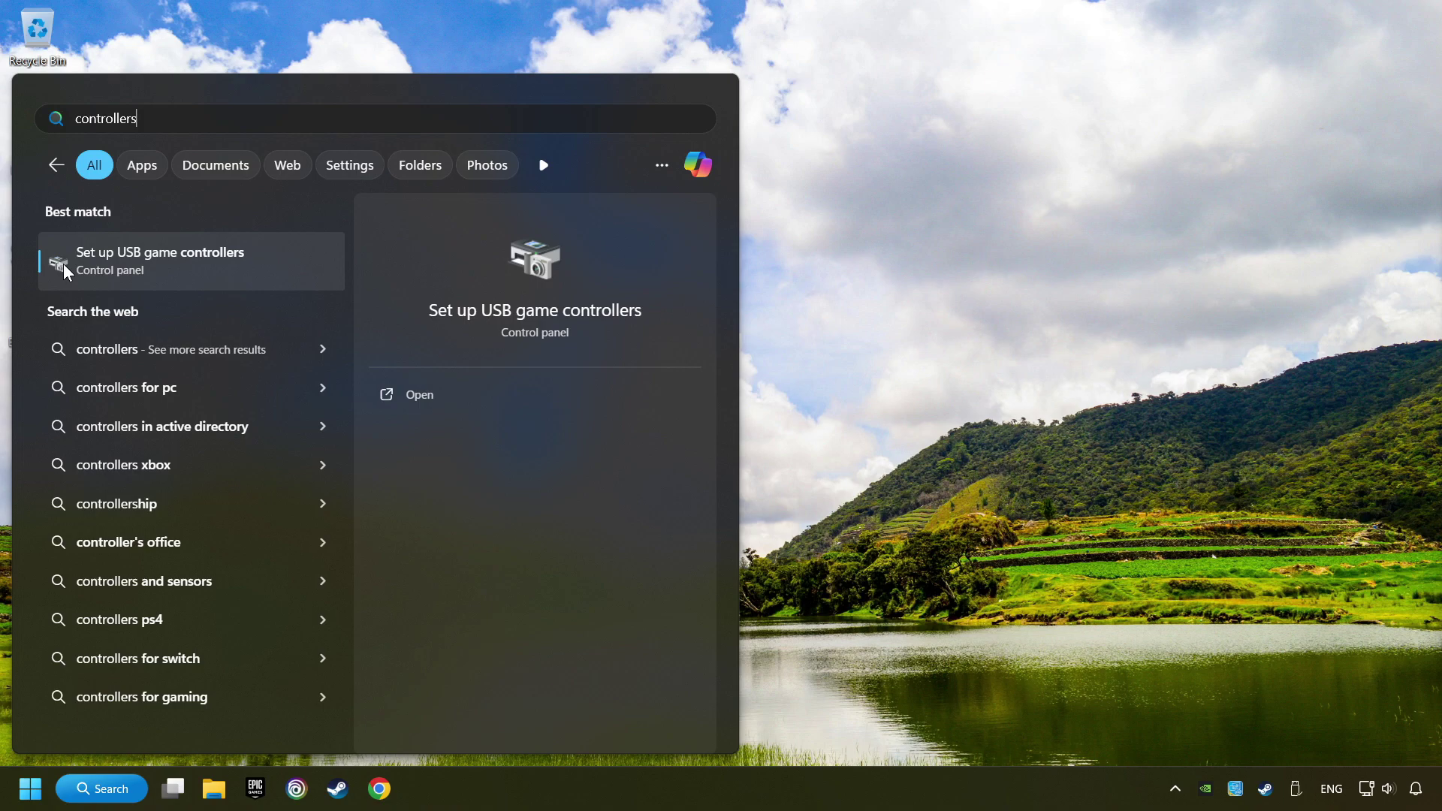
Step: Open the XBOX 360 controller's Settings in Game Controllers and reset its calibration to default
{"action": "left_click", "coordinate": [302, 263]}
{"action": "left_click_drag", "start_coordinate": [299, 178], "coordinate": [658, 250]}
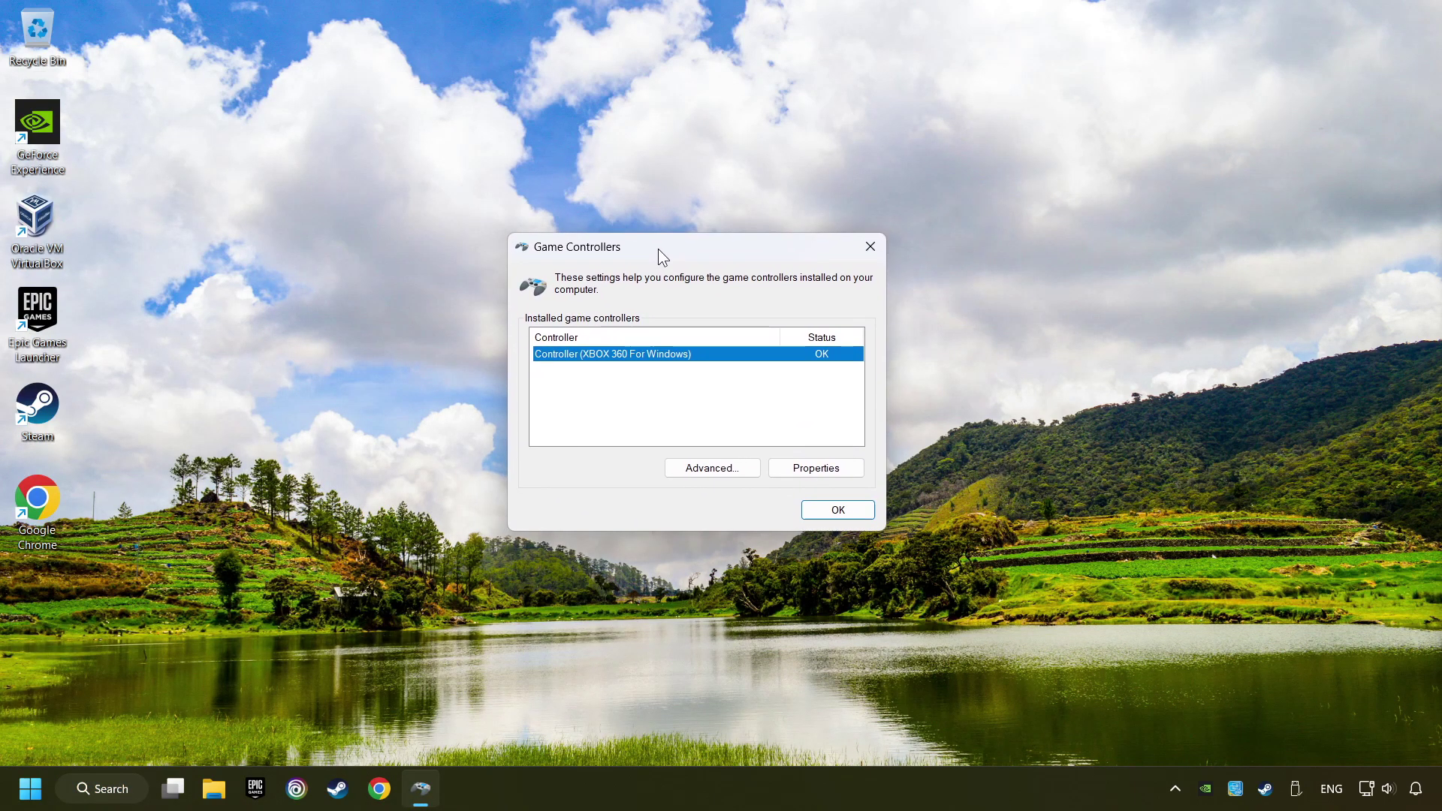
{"action": "left_click", "coordinate": [837, 470]}
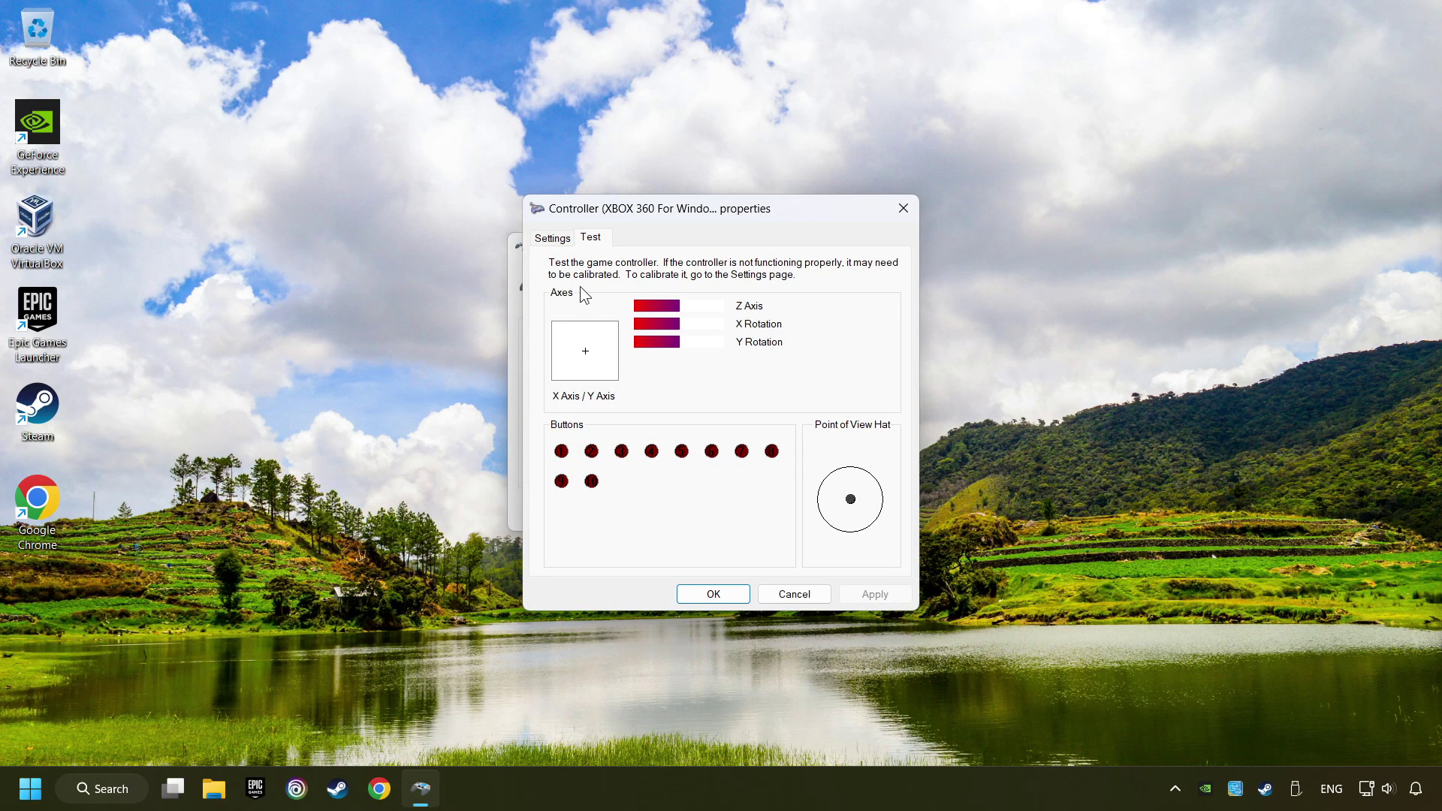
{"action": "left_click", "coordinate": [554, 238]}
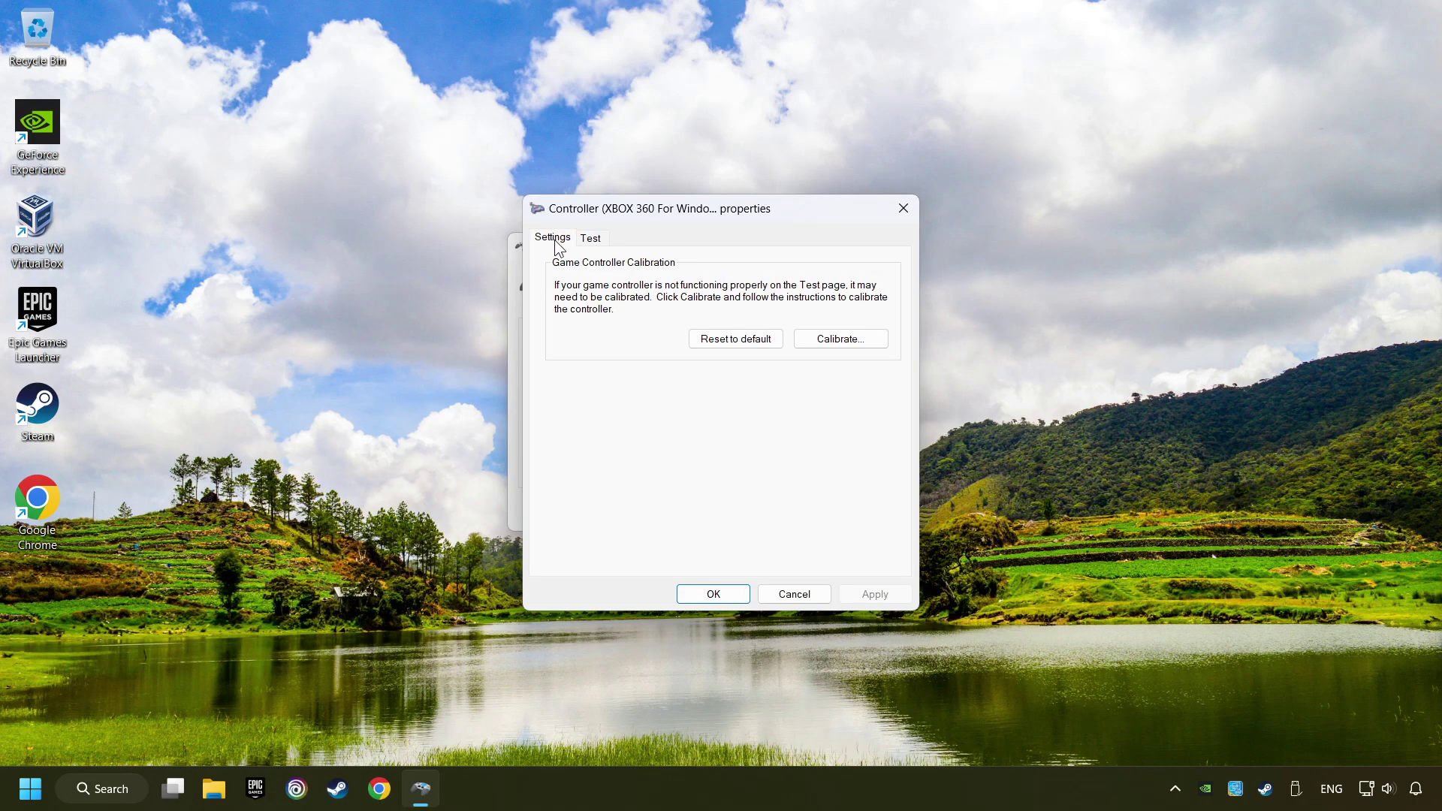
{"action": "left_click", "coordinate": [728, 344]}
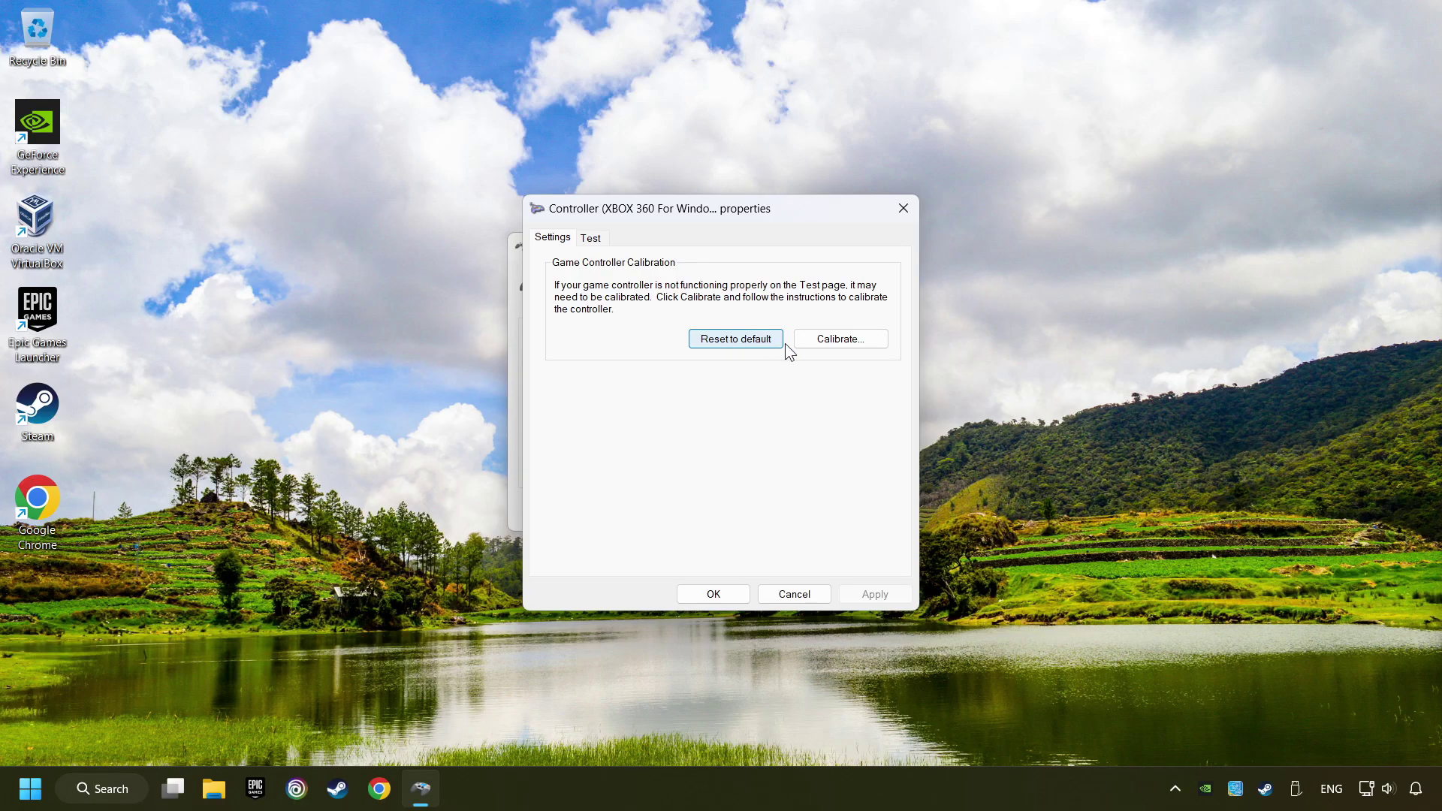
Step: Run the calibration wizard through all axis steps to Finish, apply it, and close both windows
{"action": "left_click", "coordinate": [841, 339]}
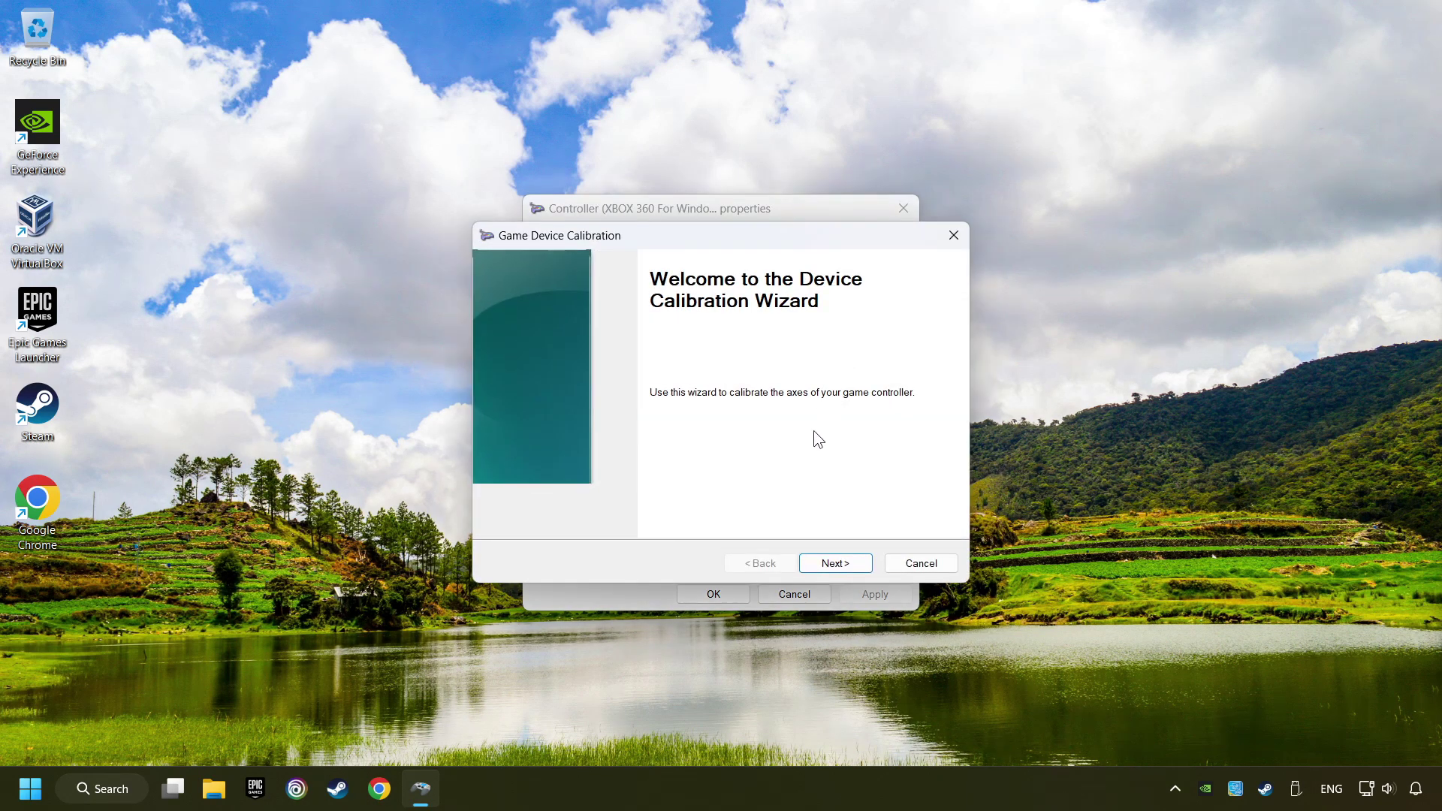
{"action": "left_click", "coordinate": [842, 569]}
{"action": "left_click", "coordinate": [845, 568]}
{"action": "left_click", "coordinate": [845, 568]}
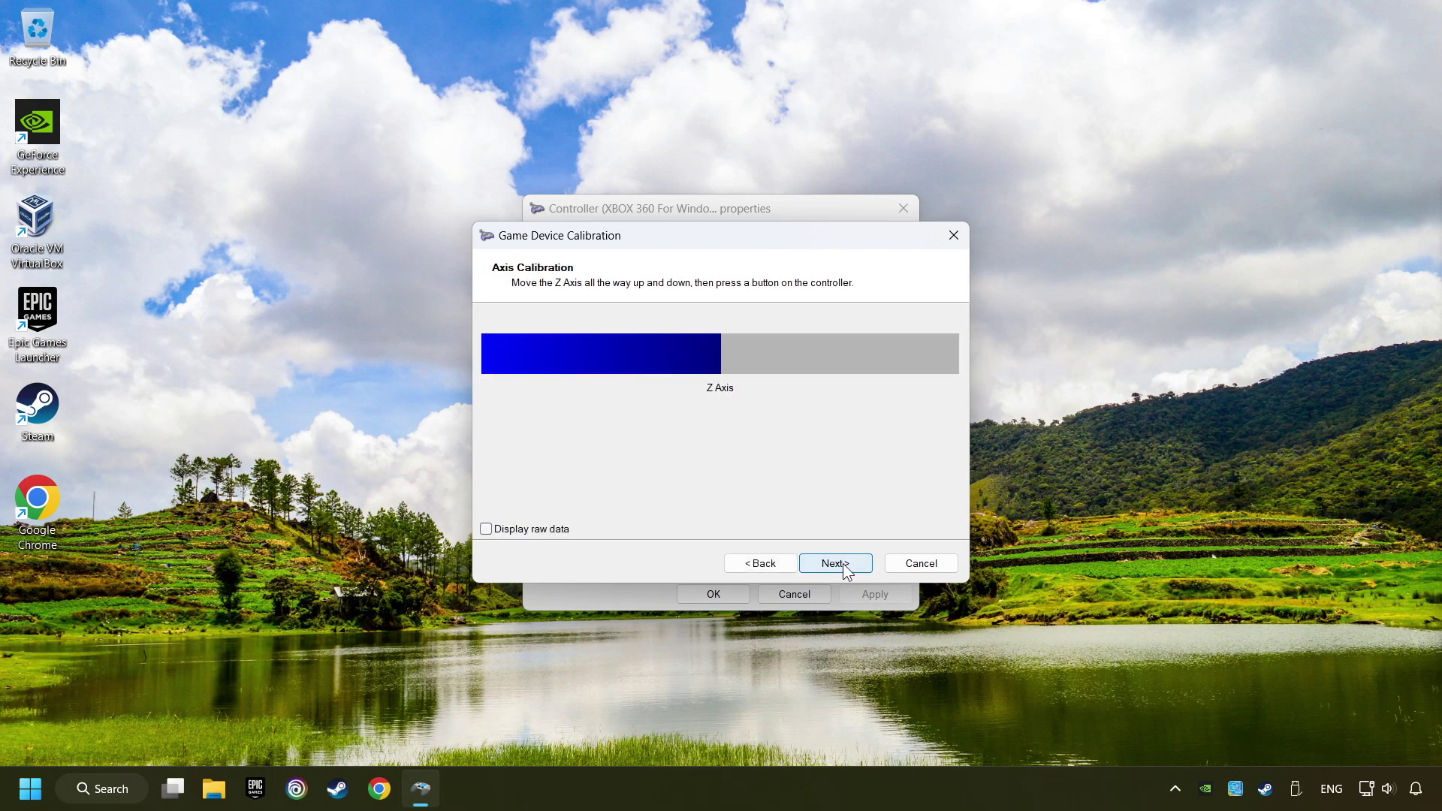
{"action": "left_click", "coordinate": [846, 568]}
{"action": "left_click", "coordinate": [845, 568]}
{"action": "left_click", "coordinate": [846, 568]}
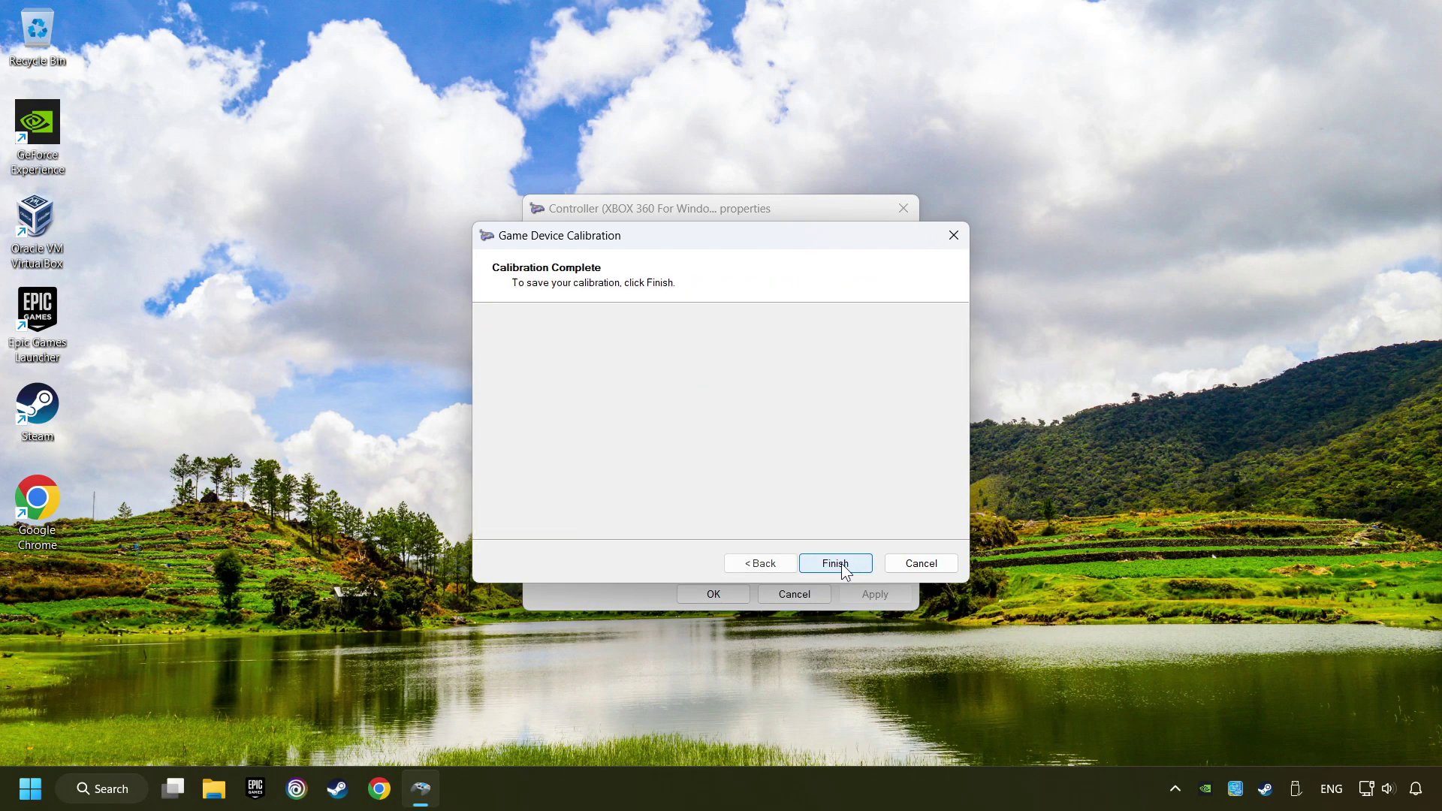
{"action": "left_click", "coordinate": [835, 563]}
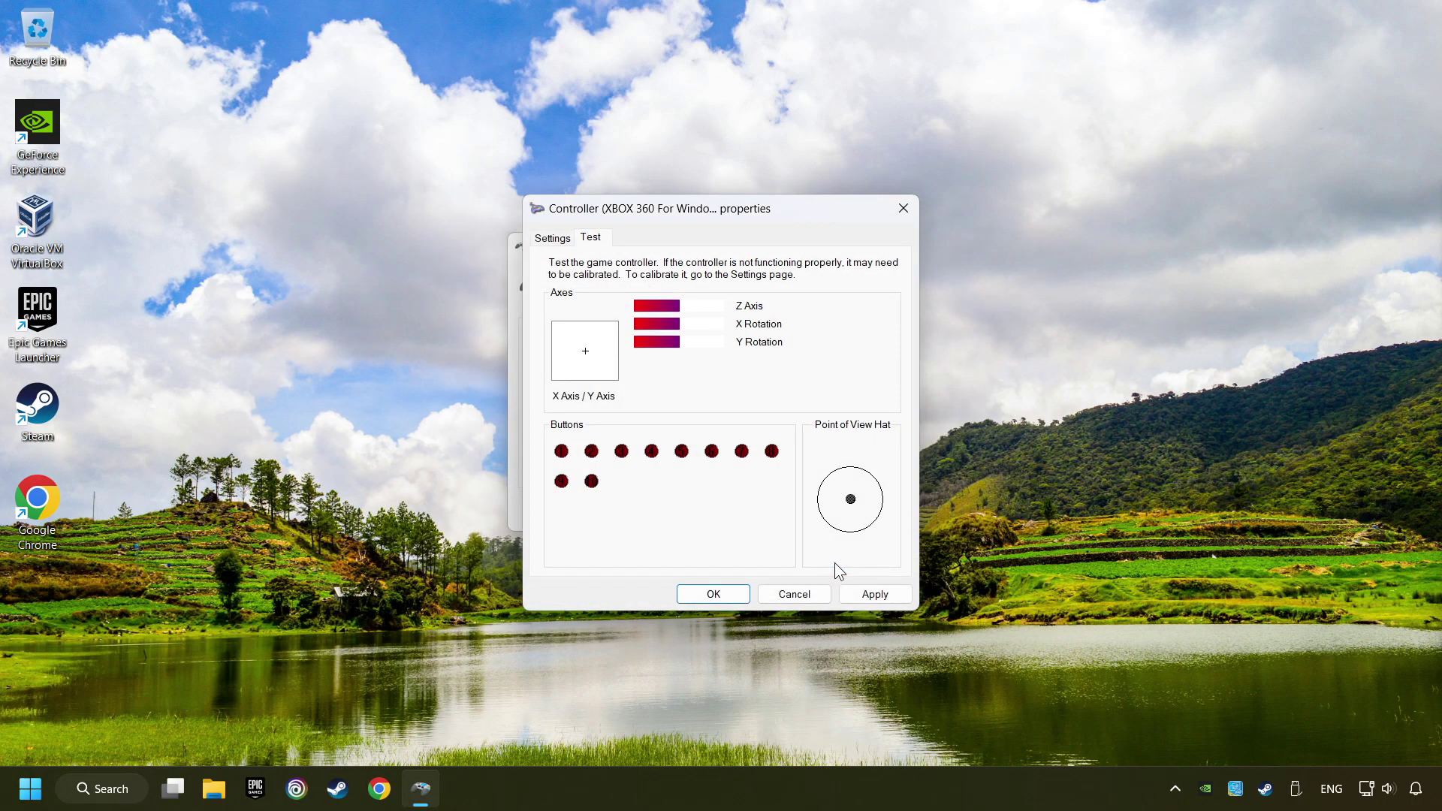
{"action": "left_click", "coordinate": [872, 595]}
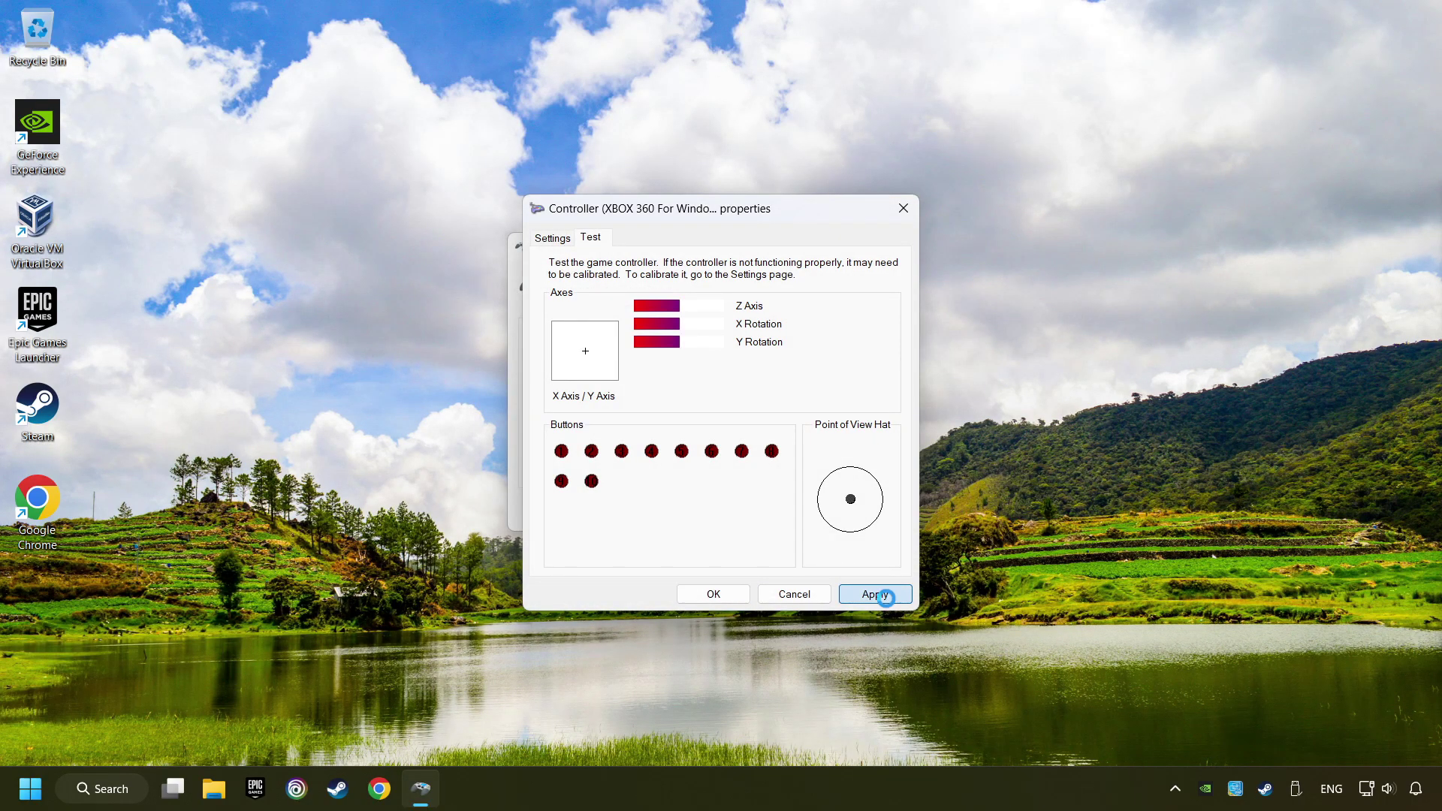
{"action": "left_click", "coordinate": [709, 596]}
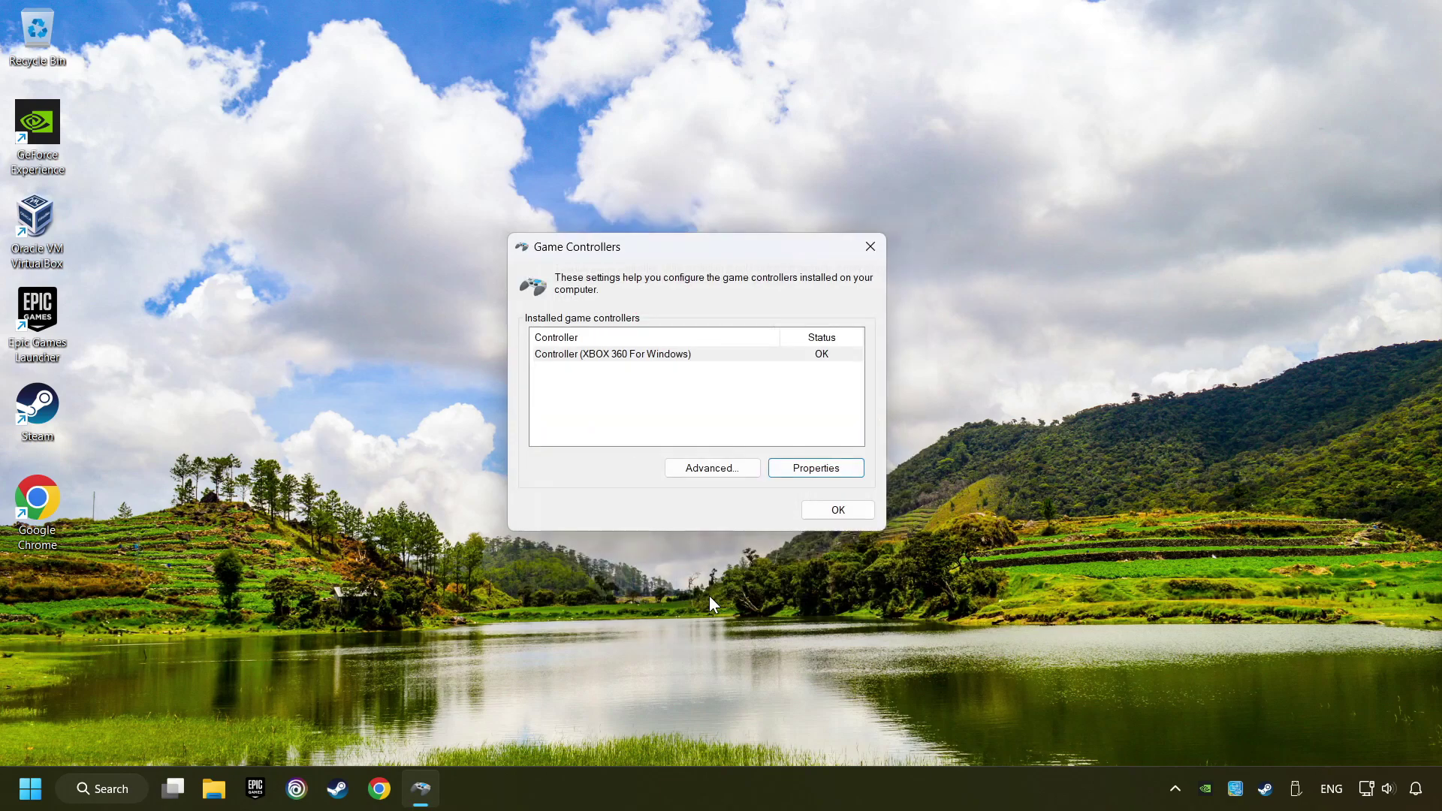
{"action": "left_click", "coordinate": [833, 510]}
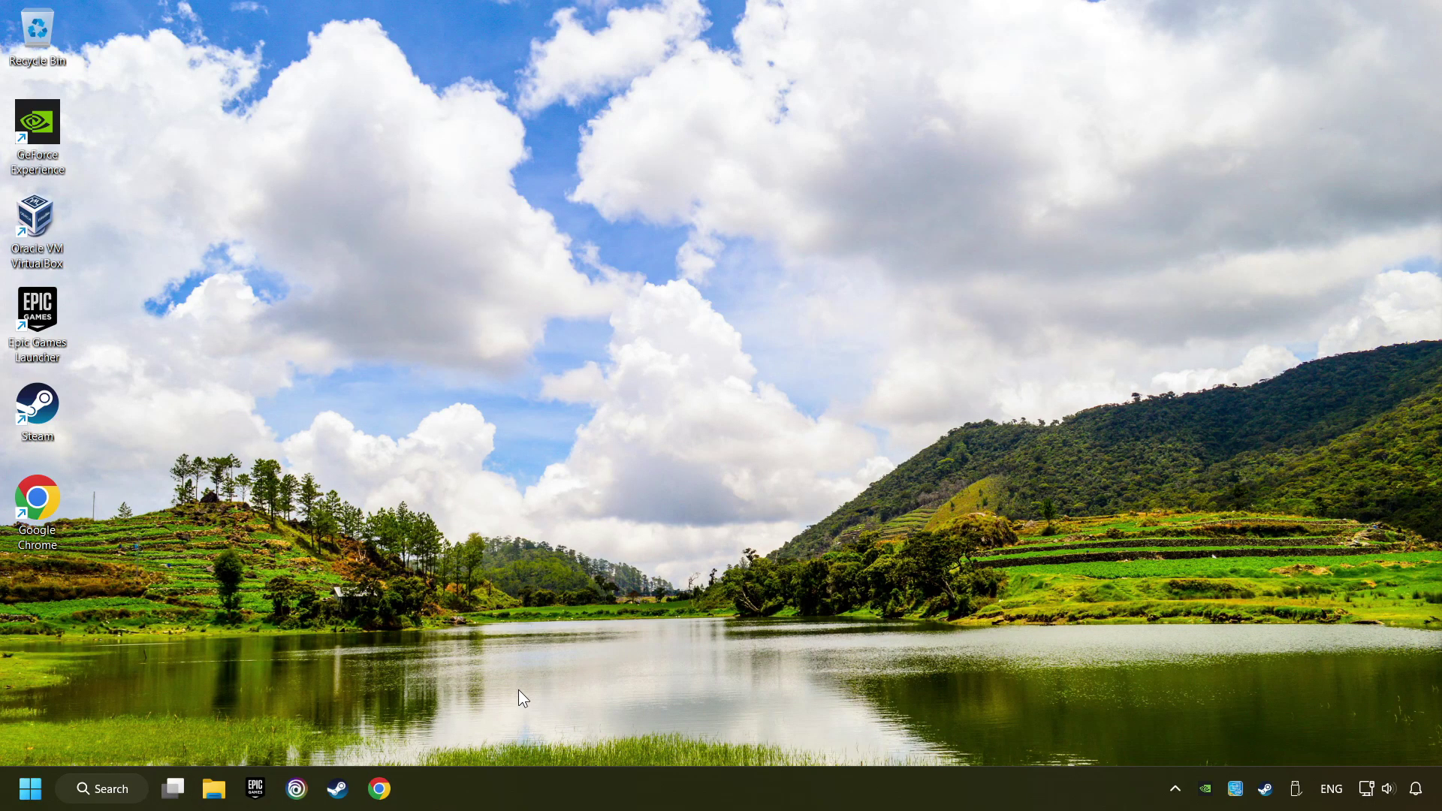
Step: Open Steam's Settings at the Controller section
{"action": "left_click", "coordinate": [339, 787]}
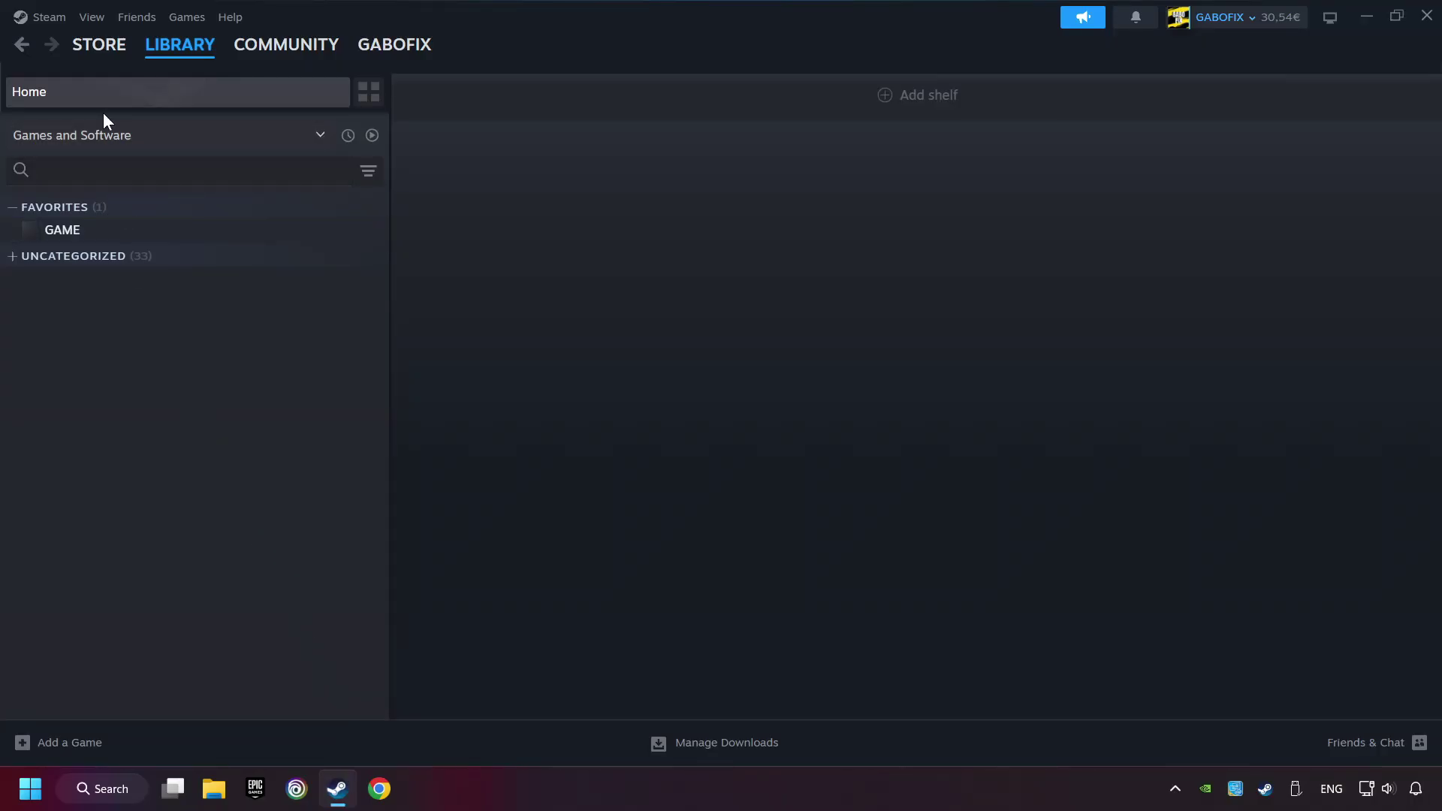
{"action": "left_click", "coordinate": [57, 27]}
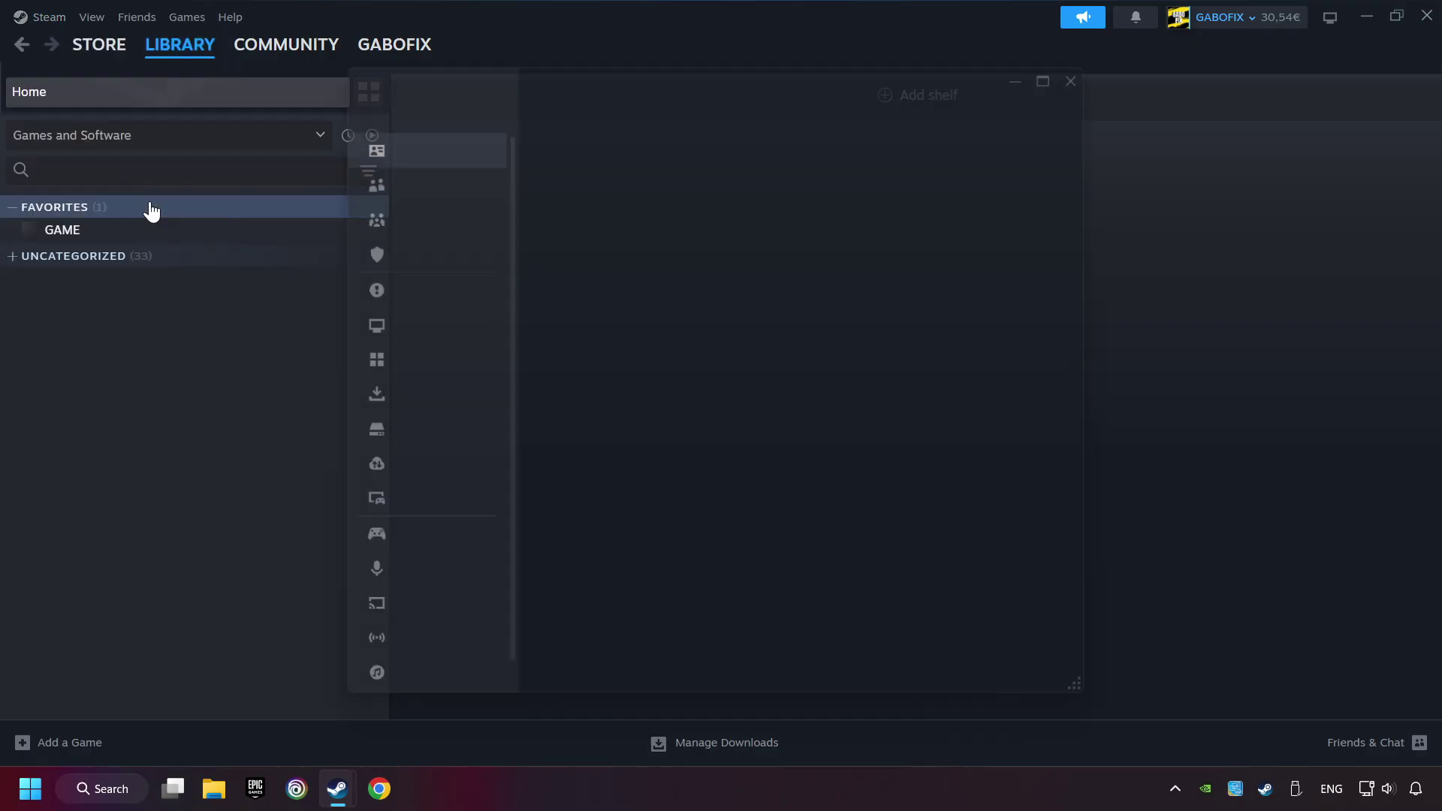
{"action": "scroll", "coordinate": [398, 451], "scroll_direction": "down", "scroll_amount": 1}
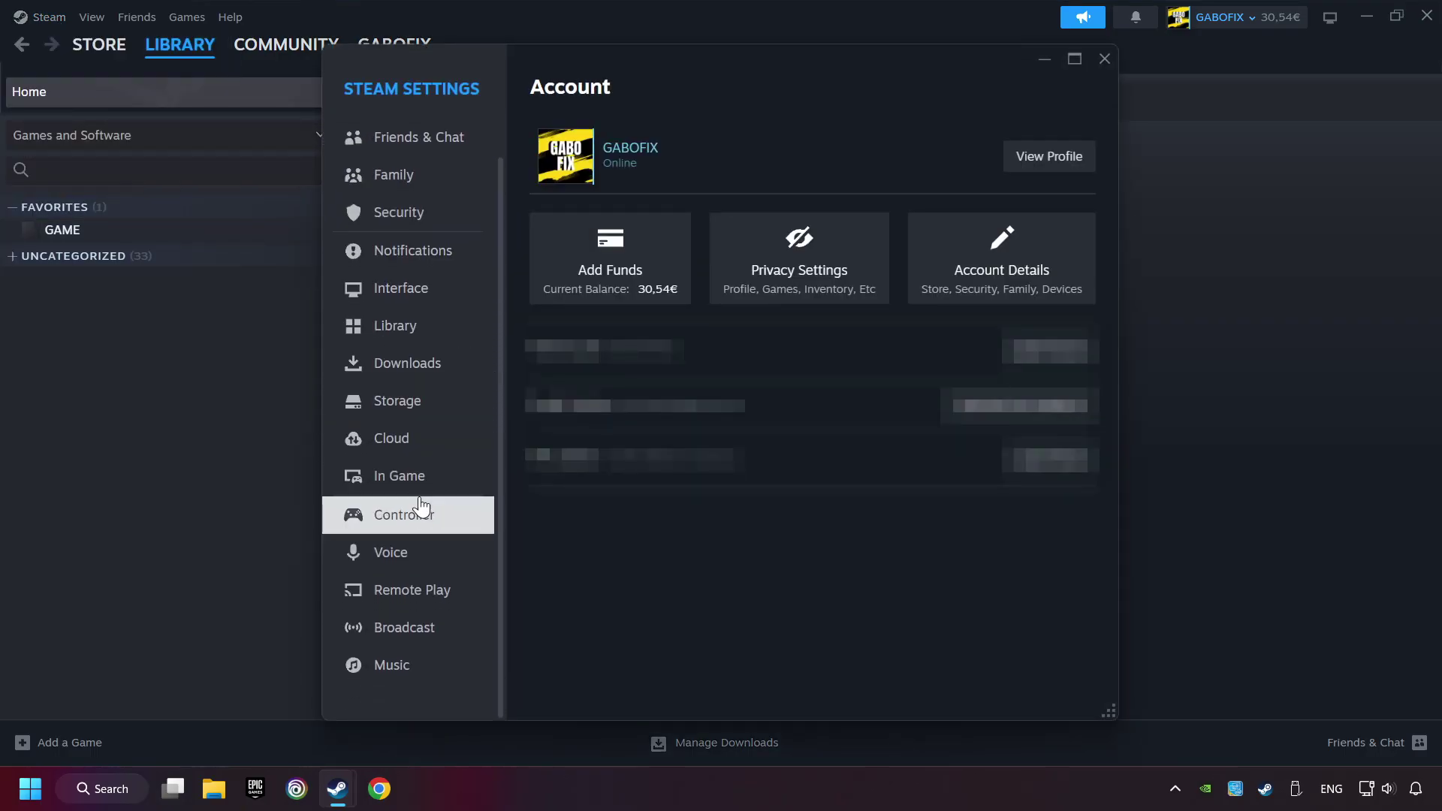
{"action": "left_click", "coordinate": [476, 524]}
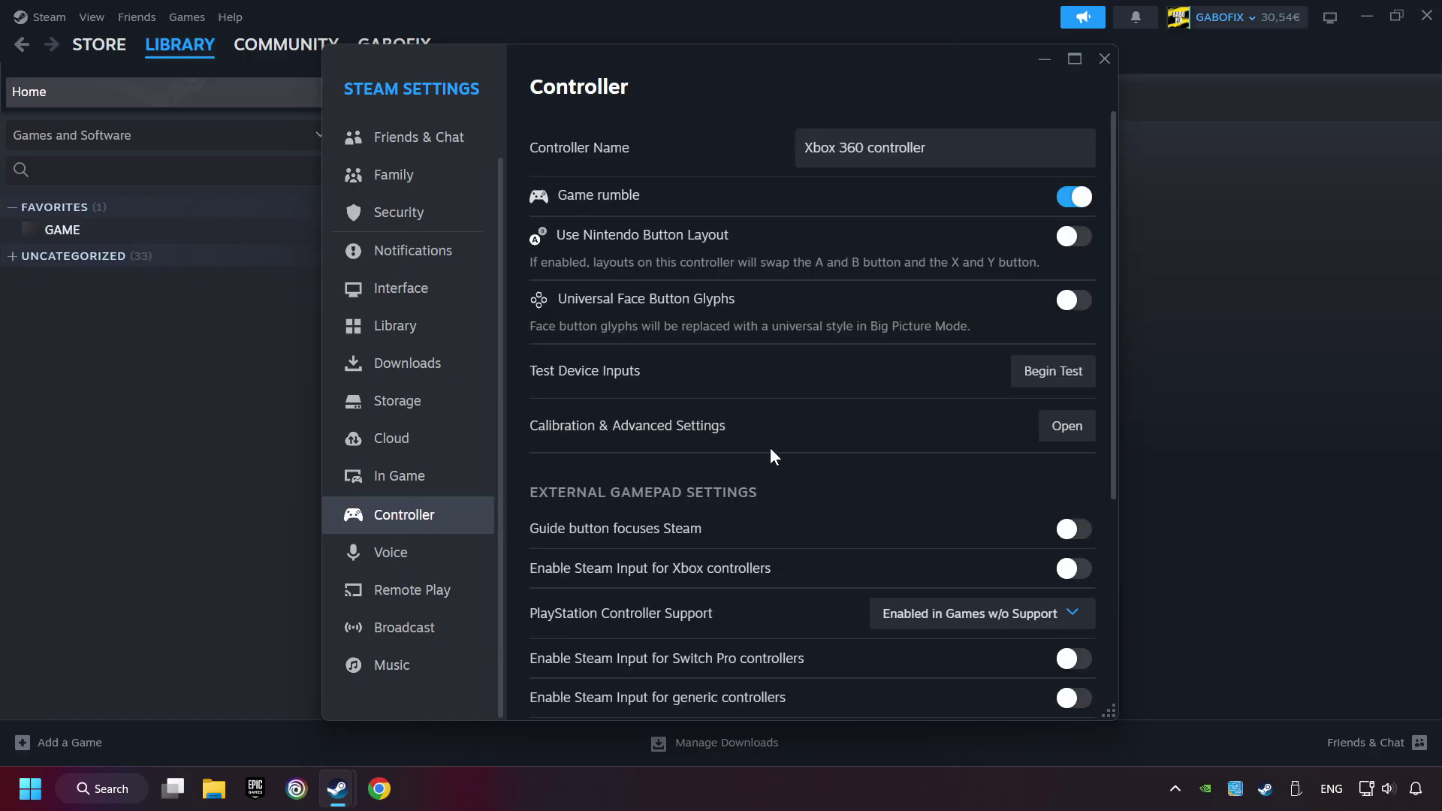
Step: Enable Steam Input for Xbox, Switch Pro and generic controllers, keeping PlayStation at Enabled in Games w/o Support
{"action": "scroll", "coordinate": [774, 448], "scroll_direction": "down", "scroll_amount": 3}
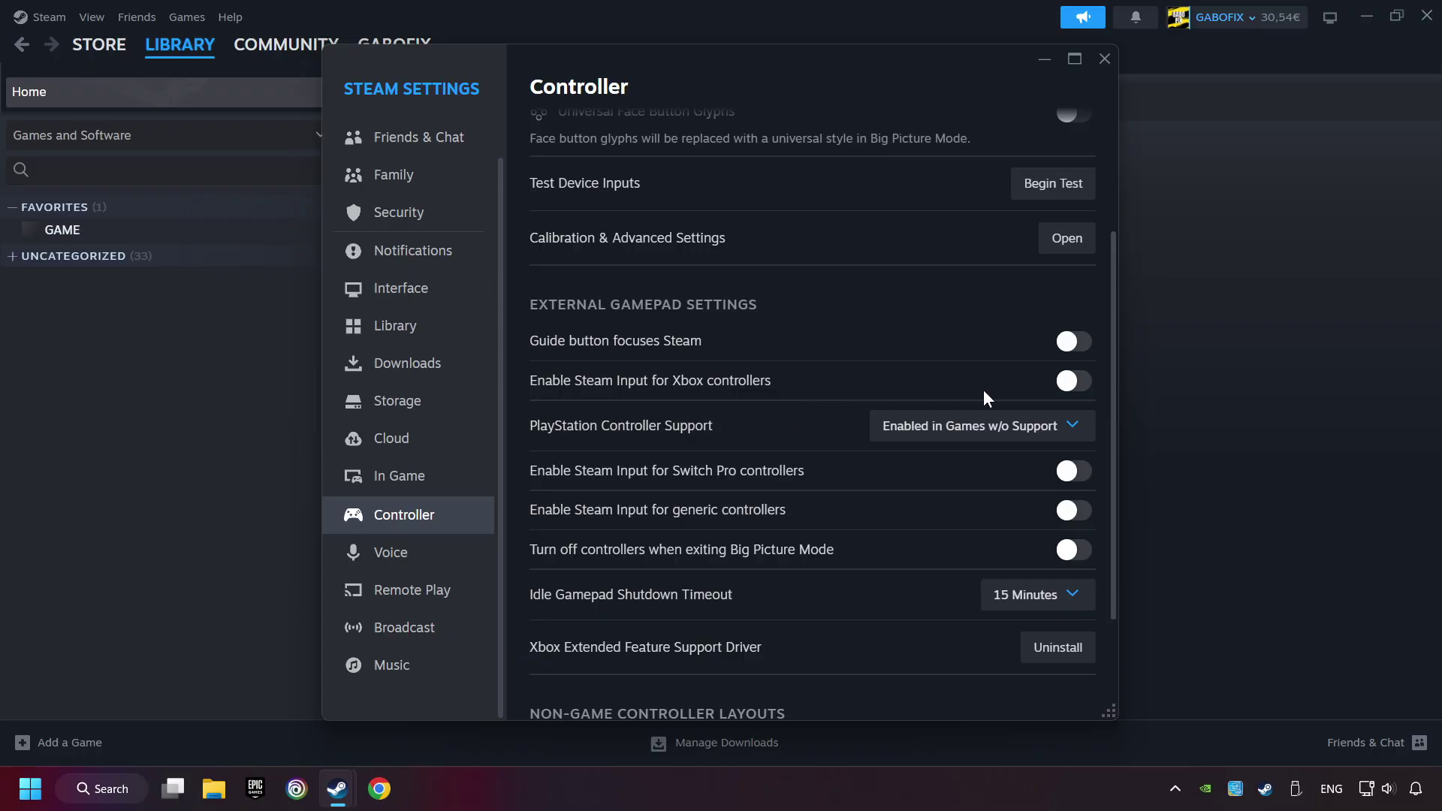
{"action": "left_click", "coordinate": [1074, 383]}
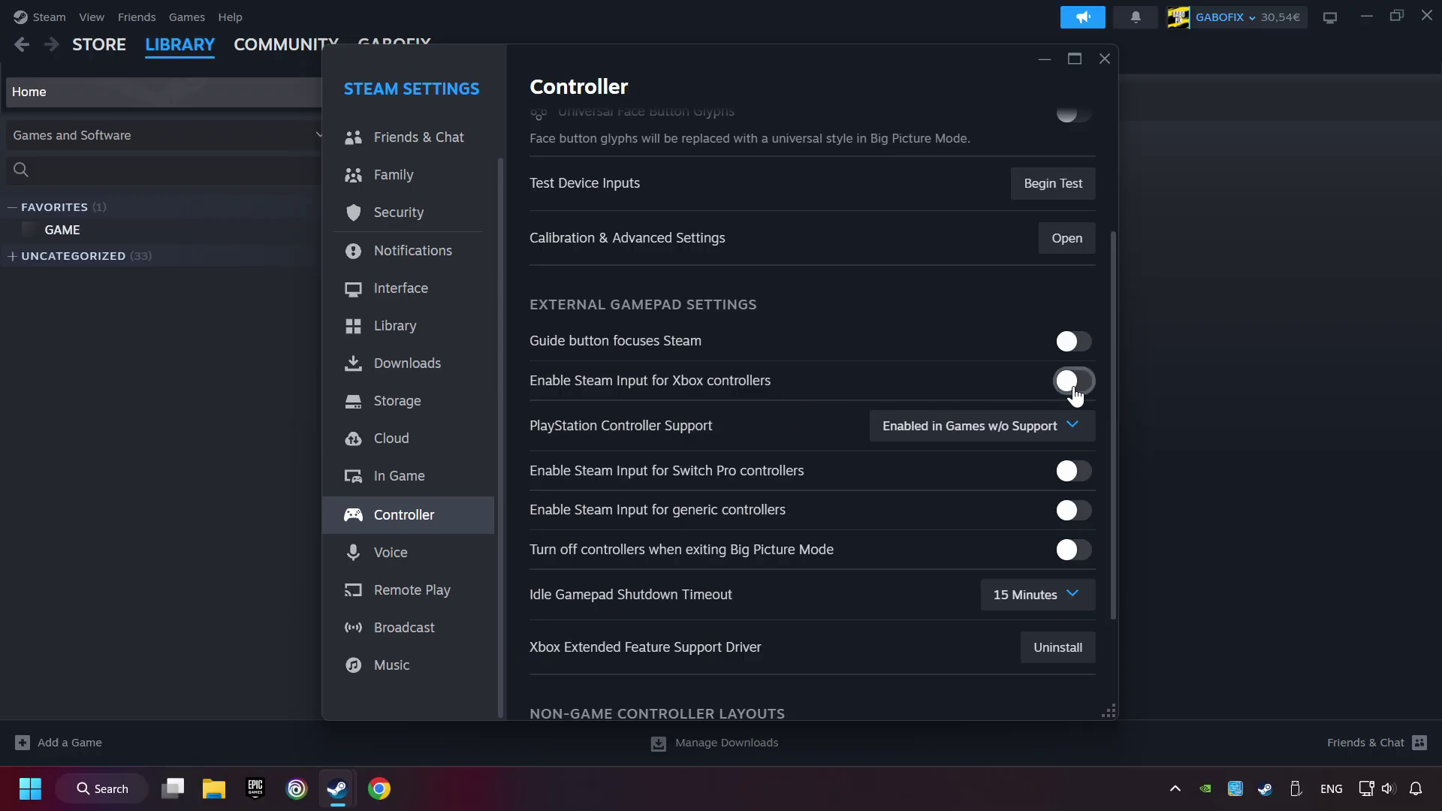
{"action": "left_click", "coordinate": [1045, 428]}
{"action": "left_click", "coordinate": [1008, 506]}
{"action": "left_click", "coordinate": [1076, 473]}
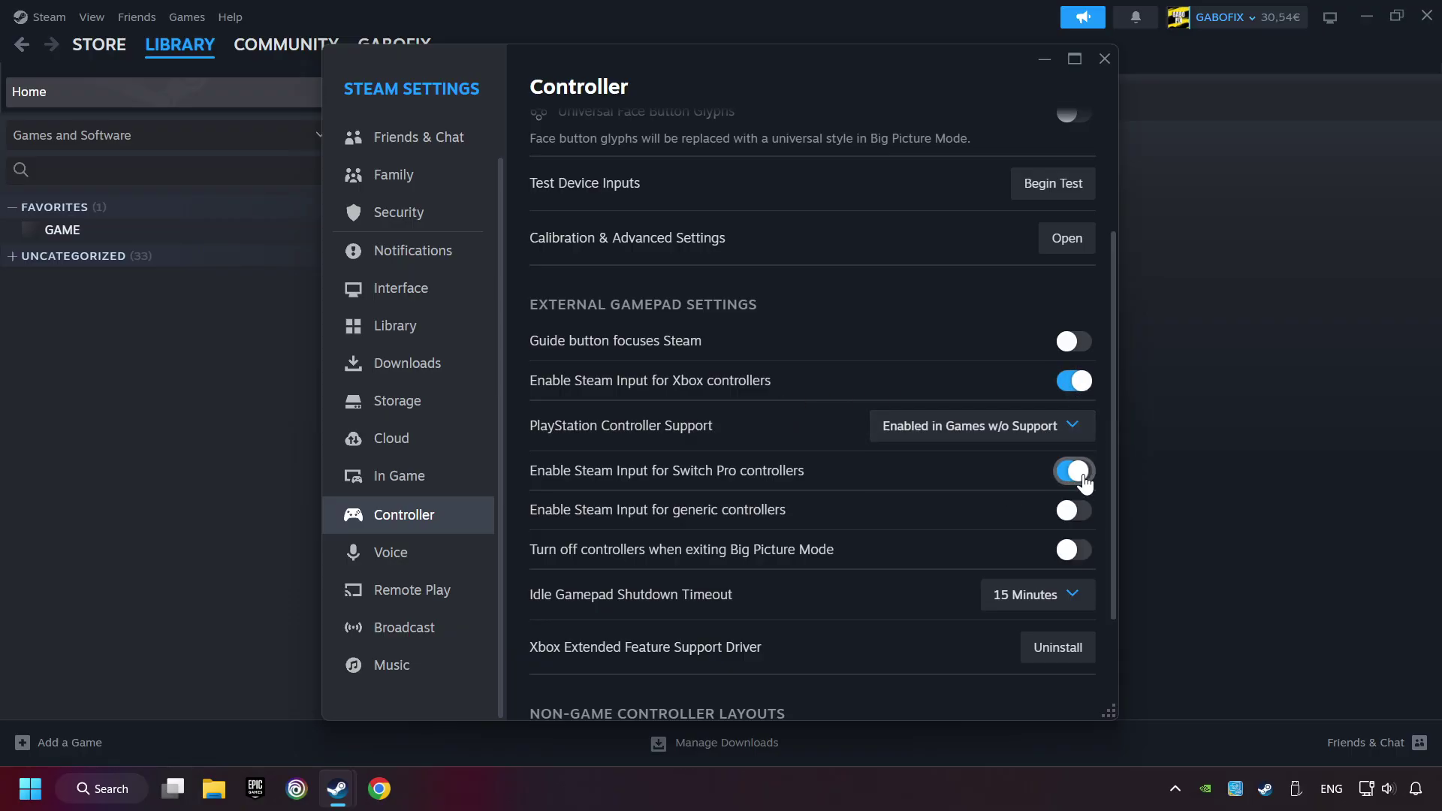
{"action": "left_click", "coordinate": [1082, 509]}
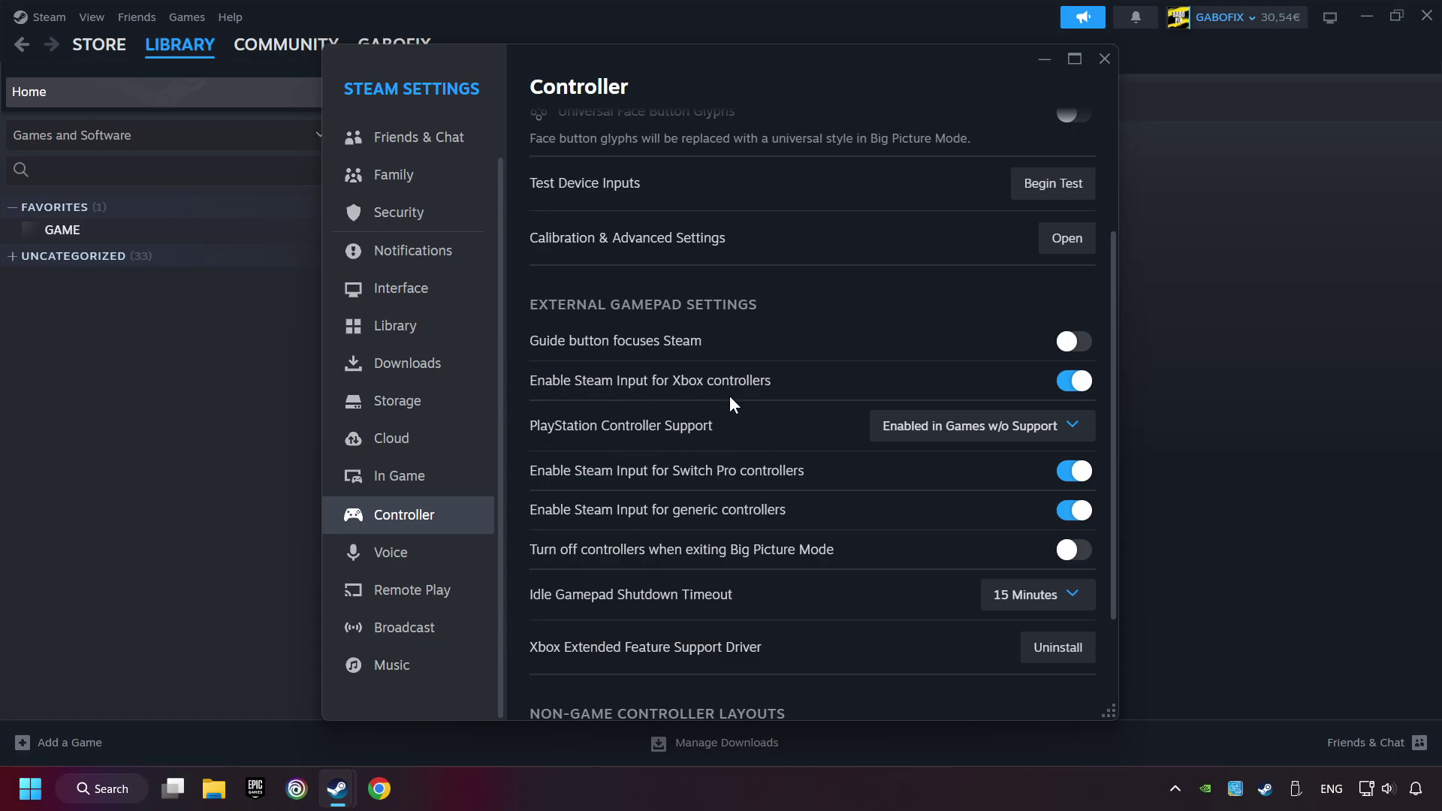
Step: Close Steam Settings, then start Add a Non-Steam Game and cancel it
{"action": "left_click", "coordinate": [1108, 63]}
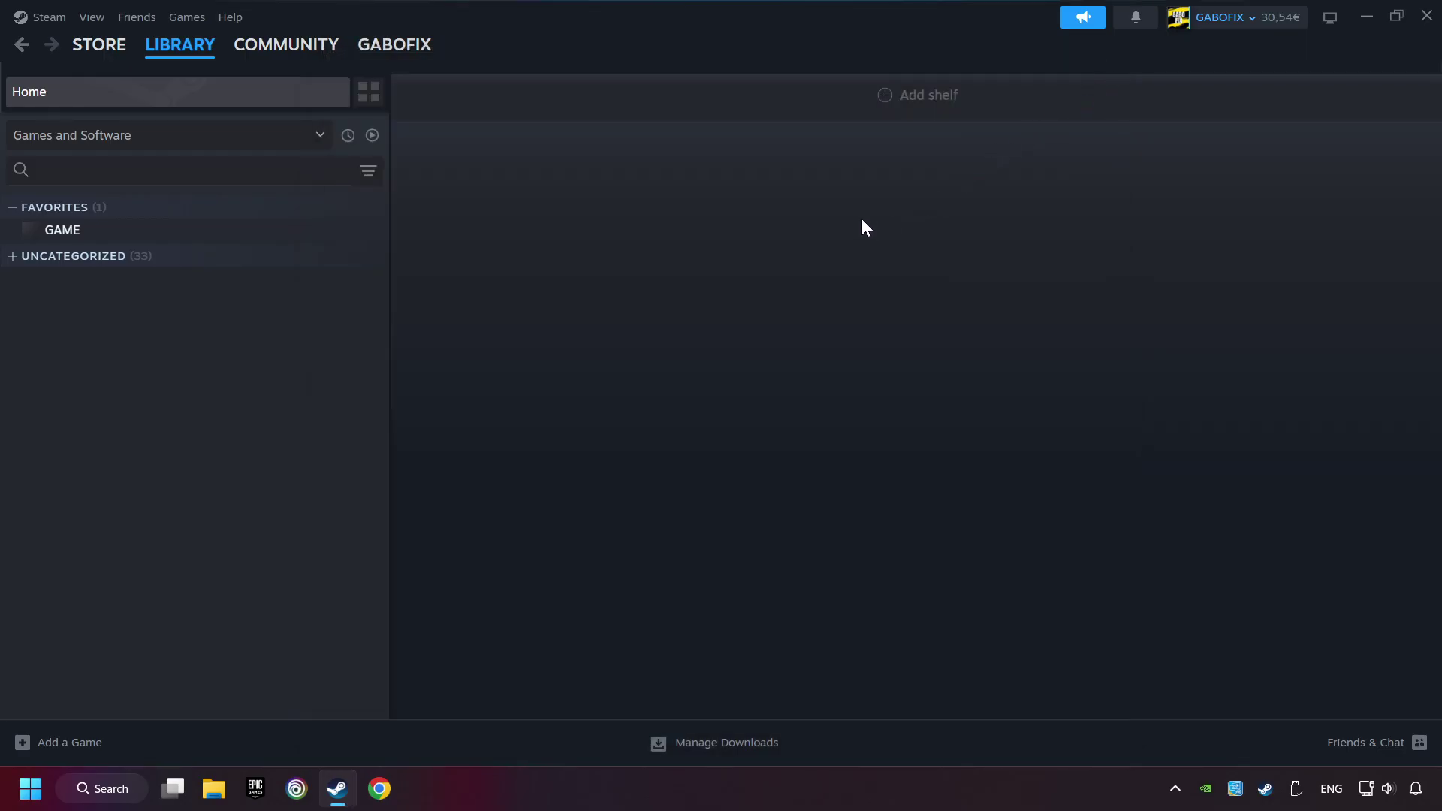
{"action": "left_click", "coordinate": [69, 746]}
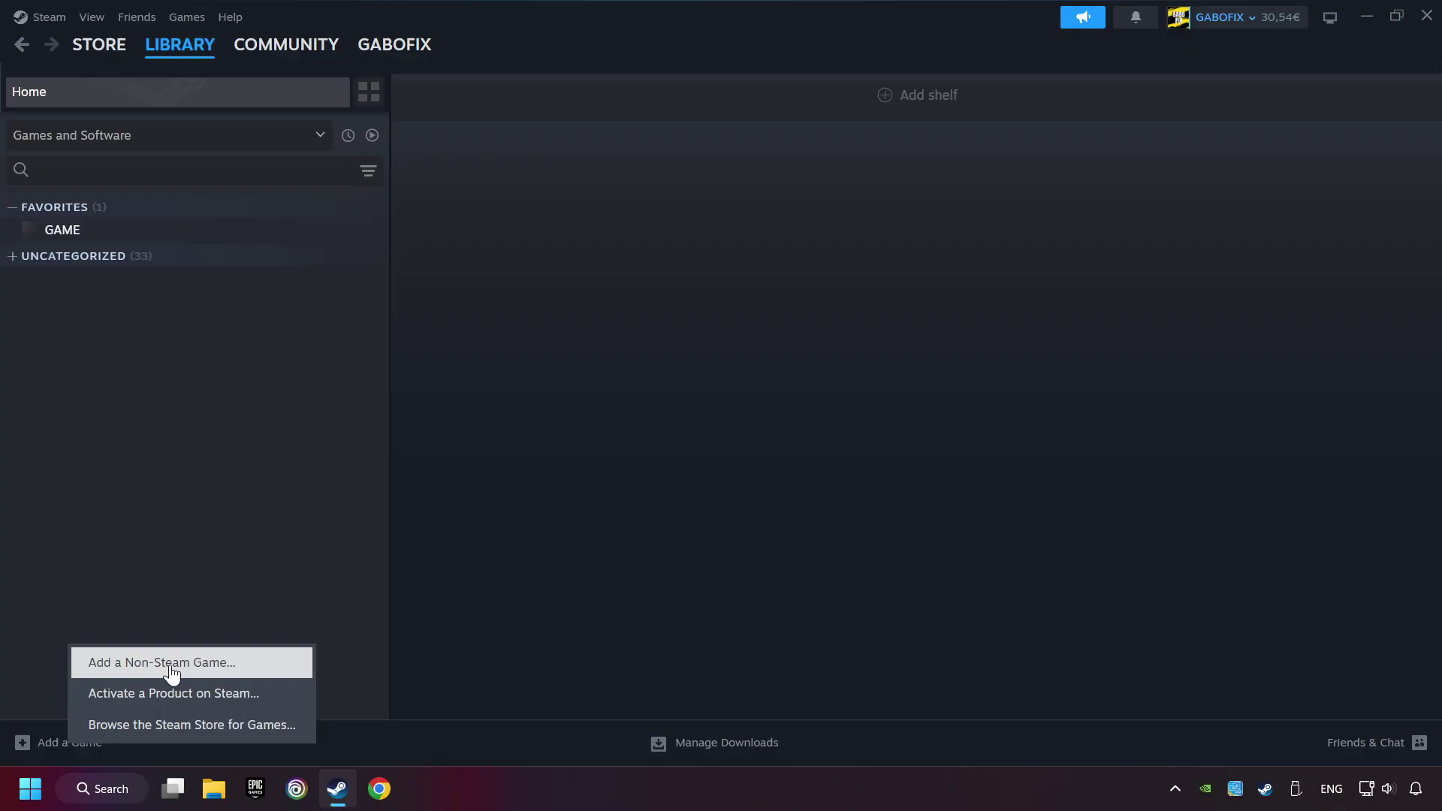
{"action": "left_click", "coordinate": [253, 663]}
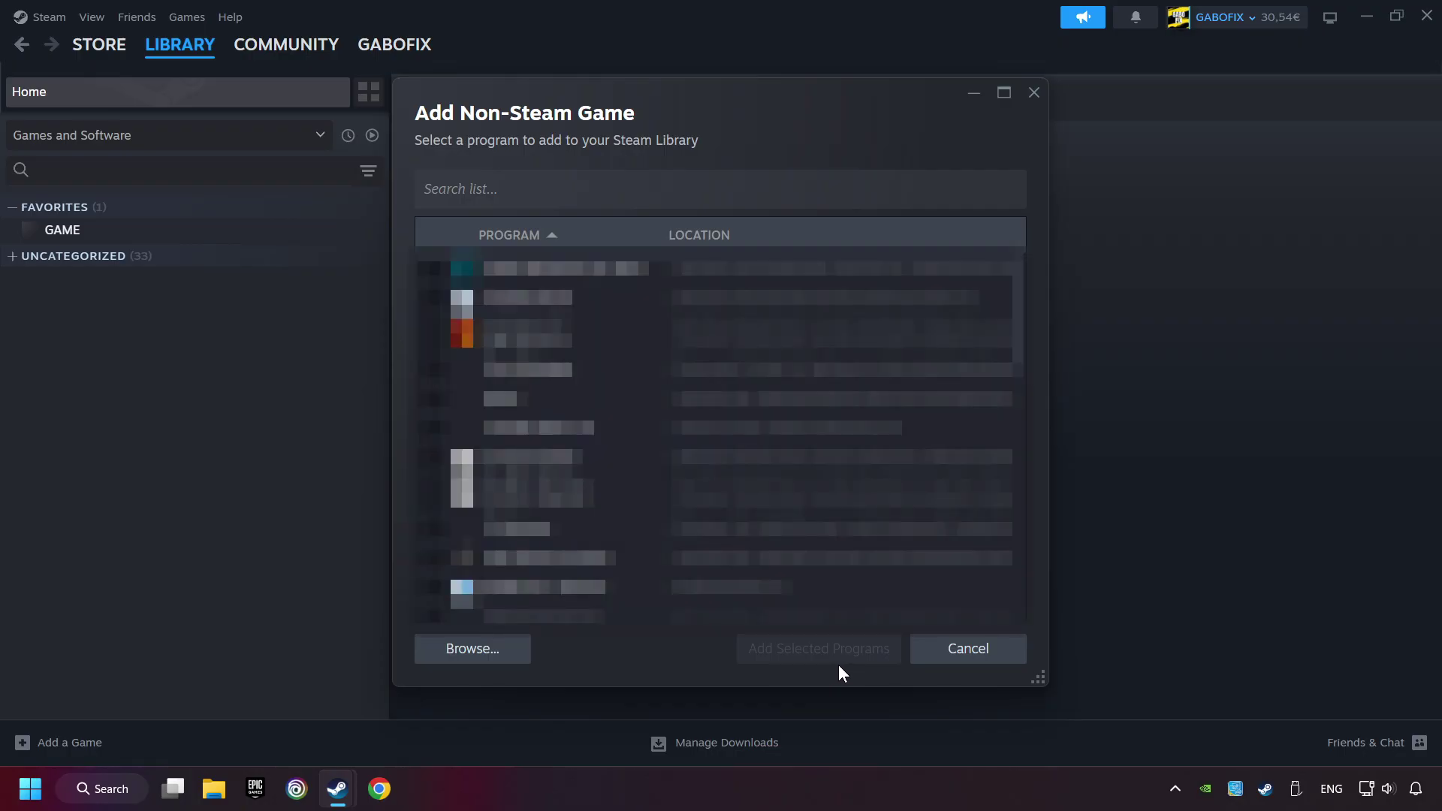
{"action": "left_click", "coordinate": [932, 664]}
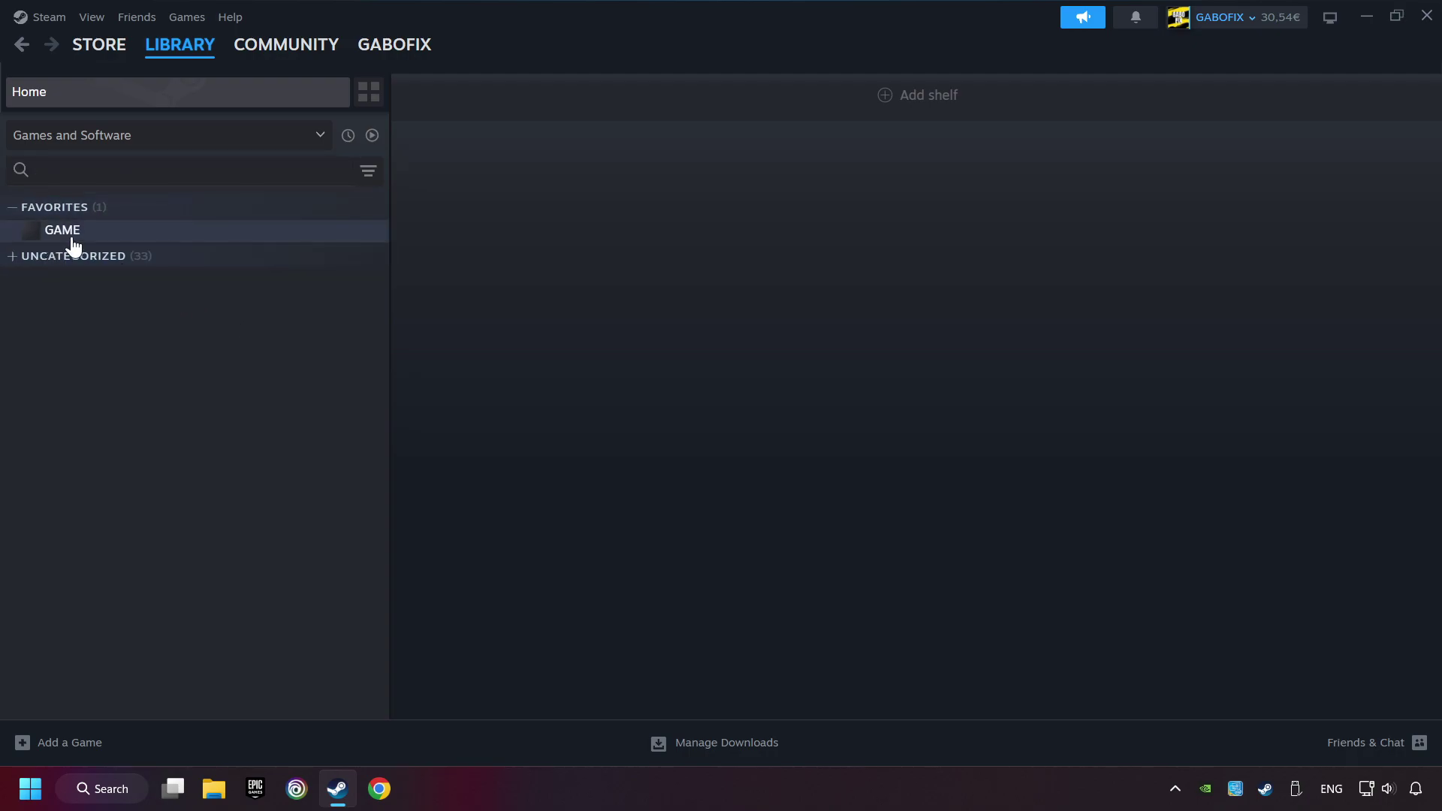
Step: Open GAME from Favorites in the Steam library sidebar
{"action": "left_click", "coordinate": [165, 243]}
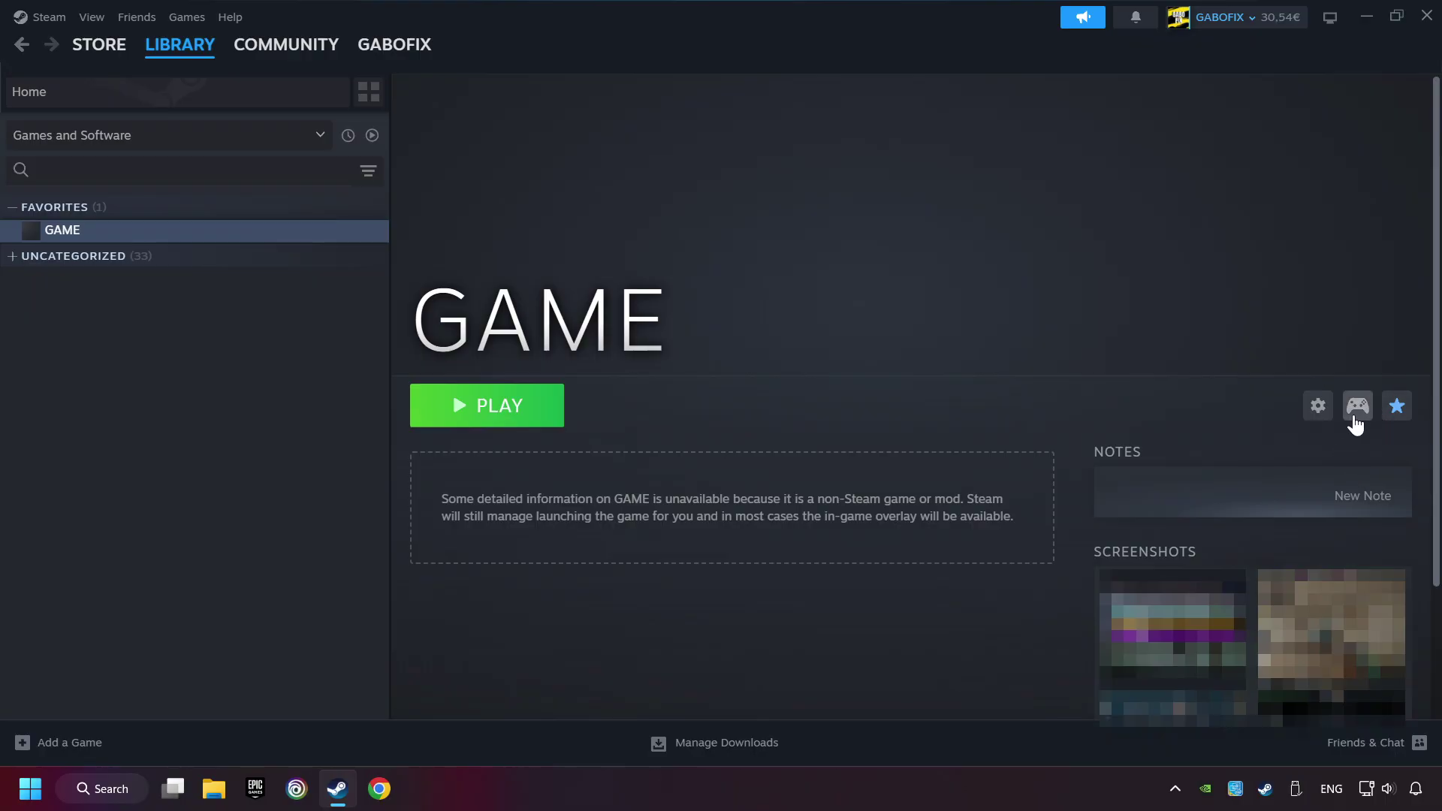
Step: Load the Gamepad template as GAME's controller layout
{"action": "left_click", "coordinate": [1357, 409]}
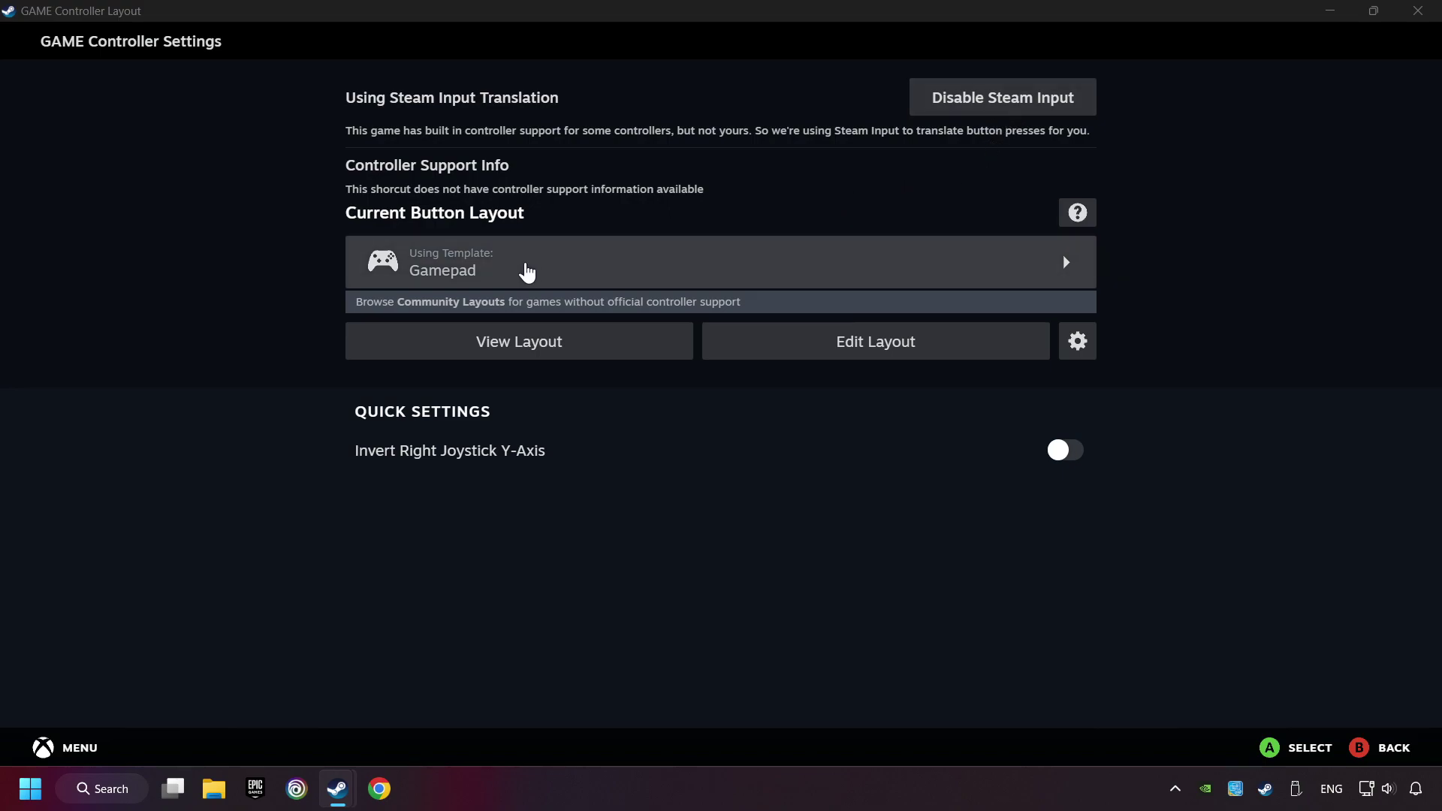
{"action": "left_click", "coordinate": [569, 275]}
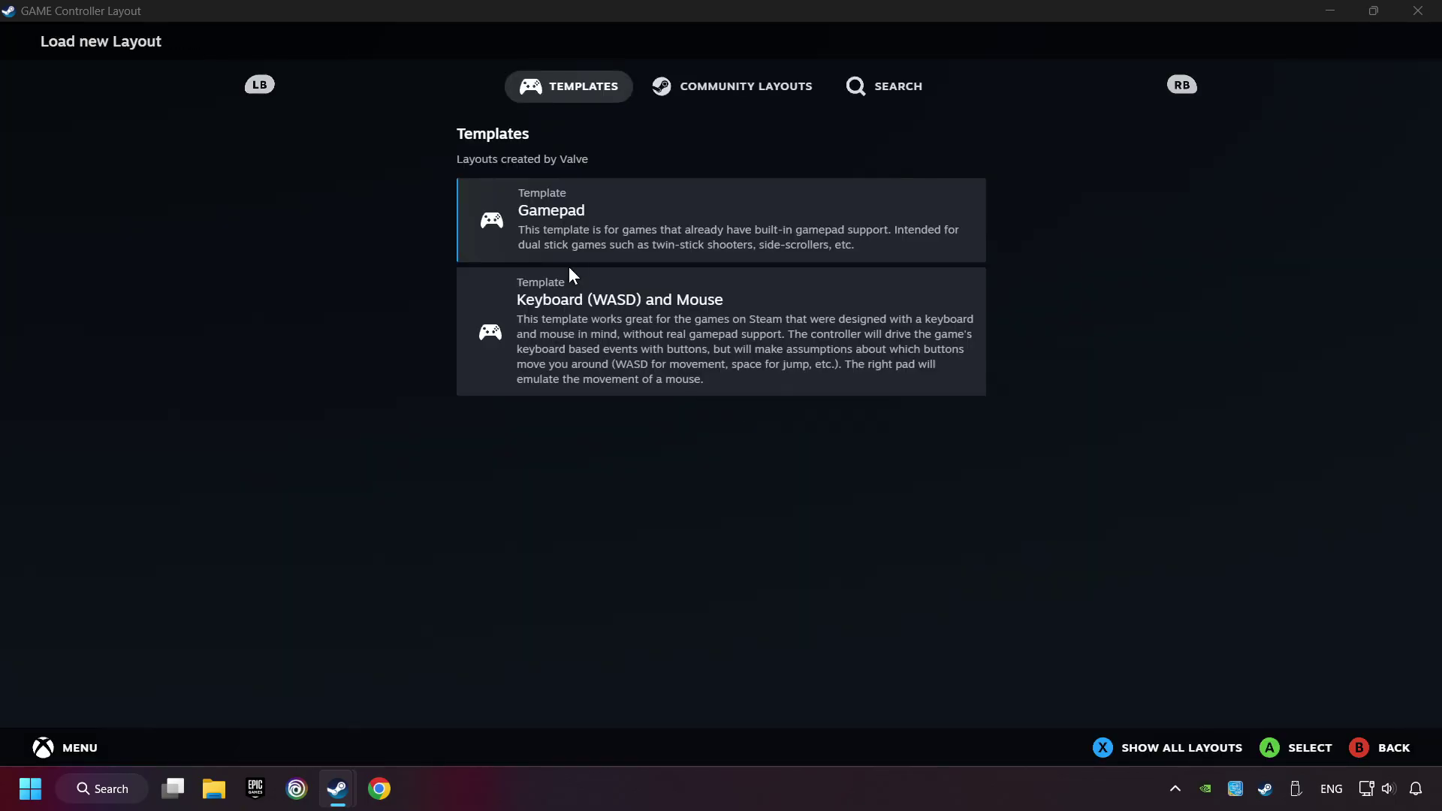
{"action": "left_click", "coordinate": [640, 214]}
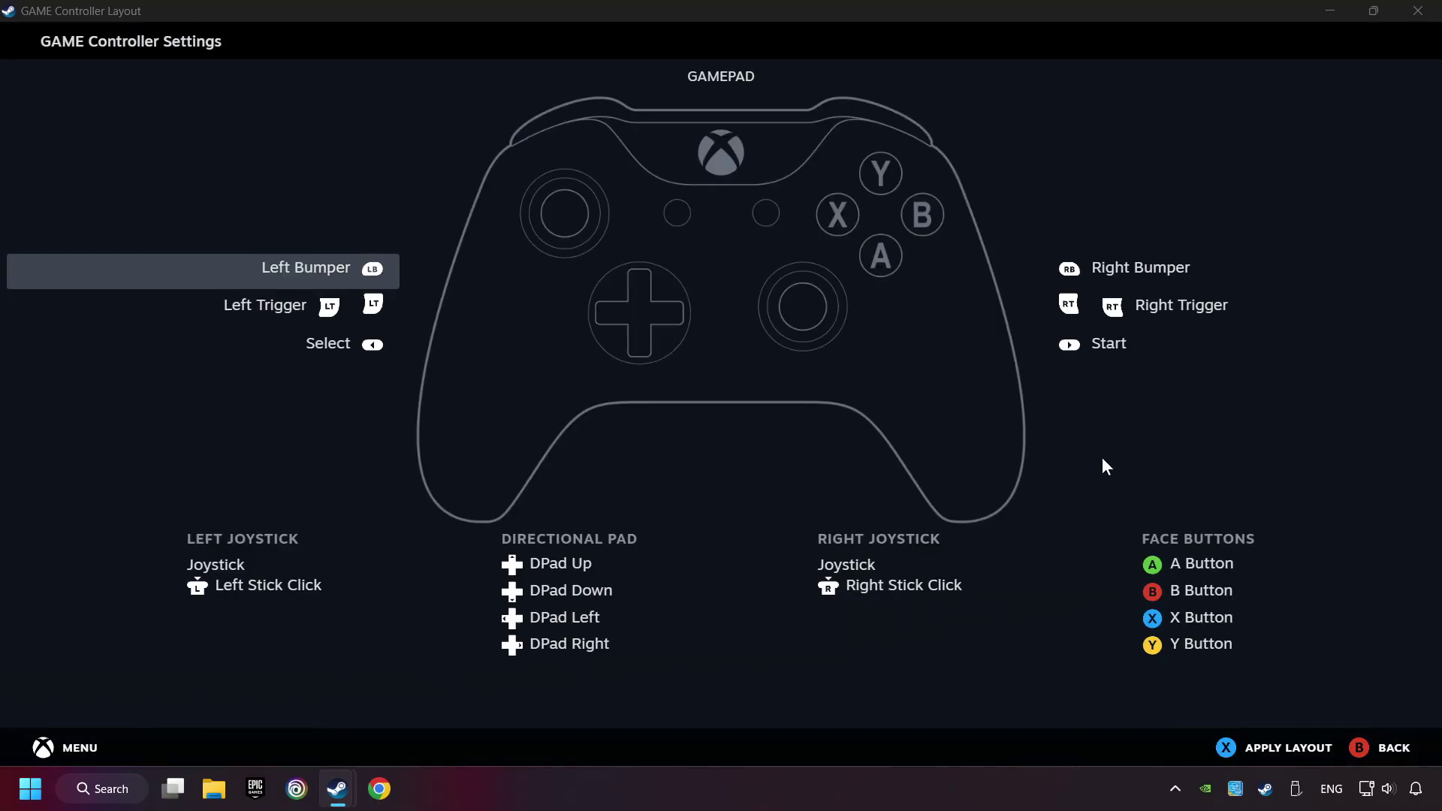
Step: Review the template's Buttons, DPad, Triggers and Joysticks mappings
{"action": "left_click", "coordinate": [1122, 265]}
{"action": "scroll", "coordinate": [751, 267], "scroll_direction": "down", "scroll_amount": 1}
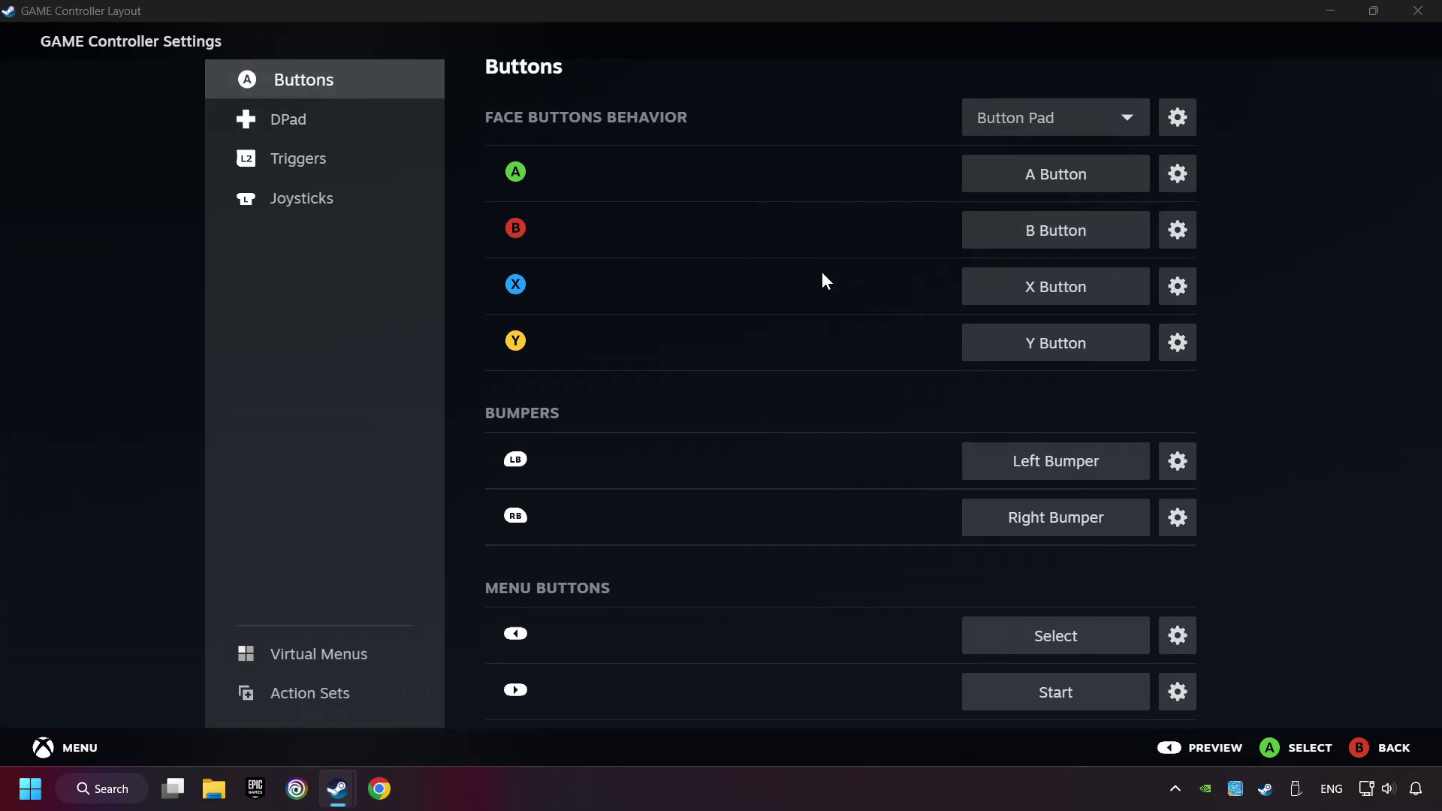
{"action": "scroll", "coordinate": [819, 280], "scroll_direction": "up", "scroll_amount": 1}
{"action": "left_click", "coordinate": [290, 136]}
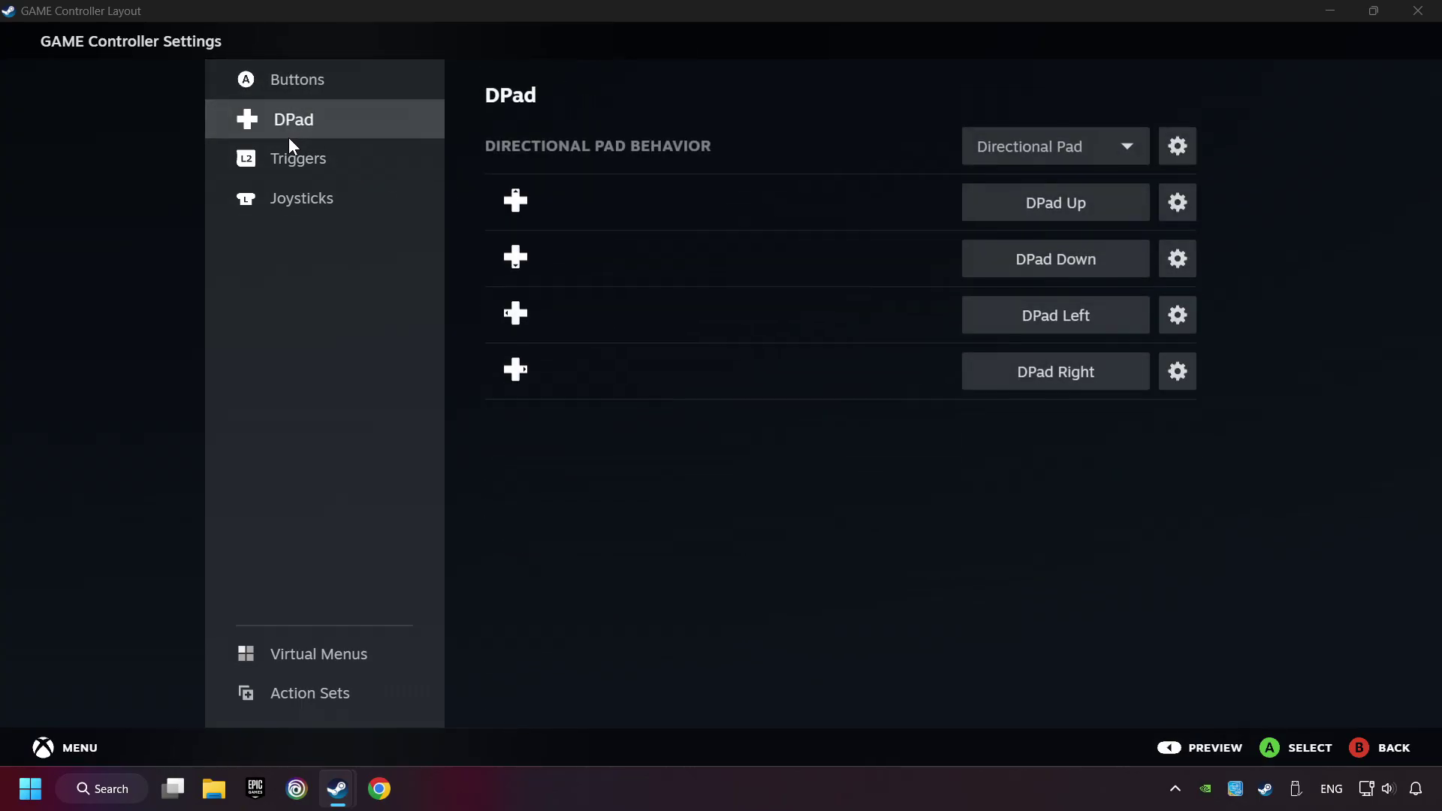
{"action": "left_click", "coordinate": [323, 158]}
{"action": "left_click", "coordinate": [331, 197]}
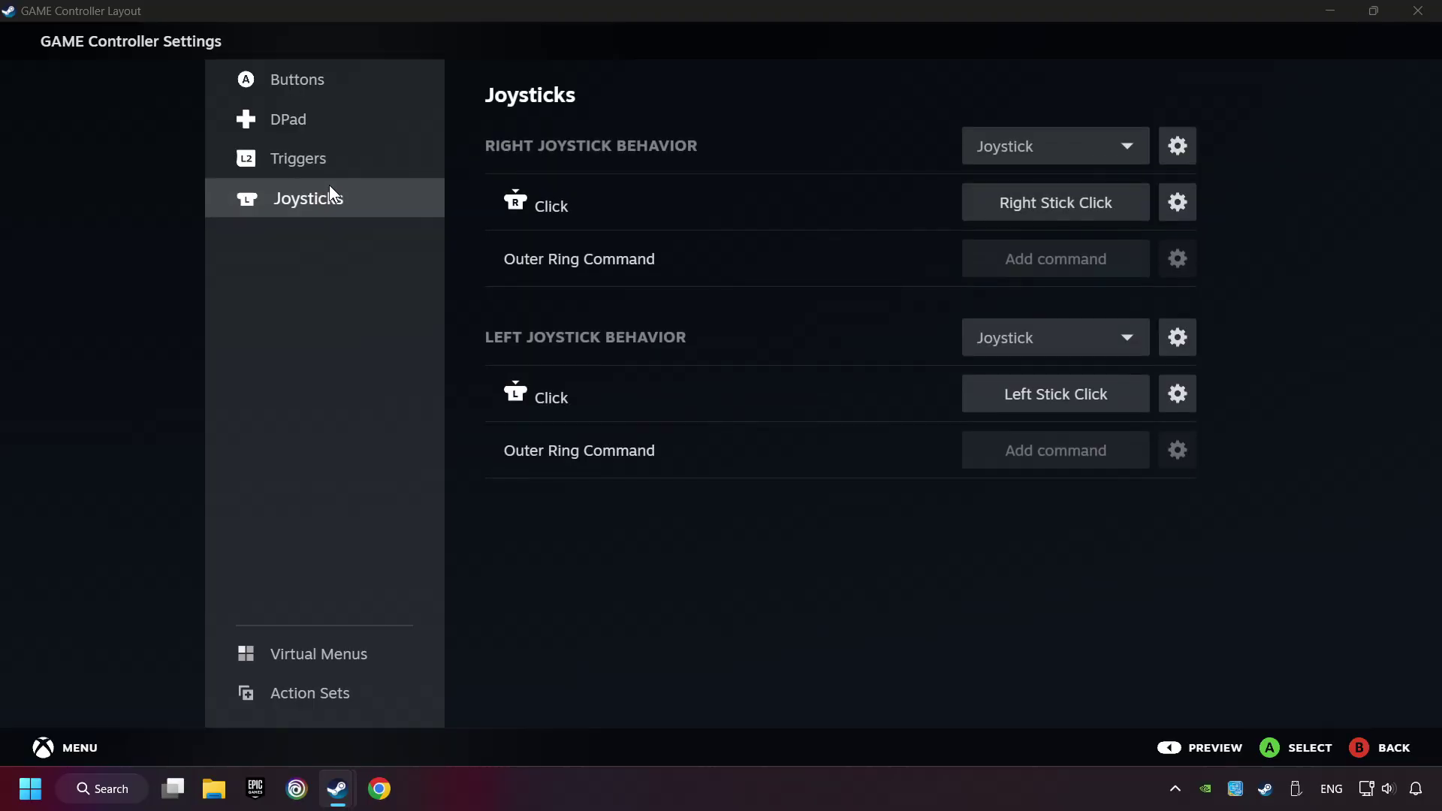
{"action": "left_click", "coordinate": [388, 96]}
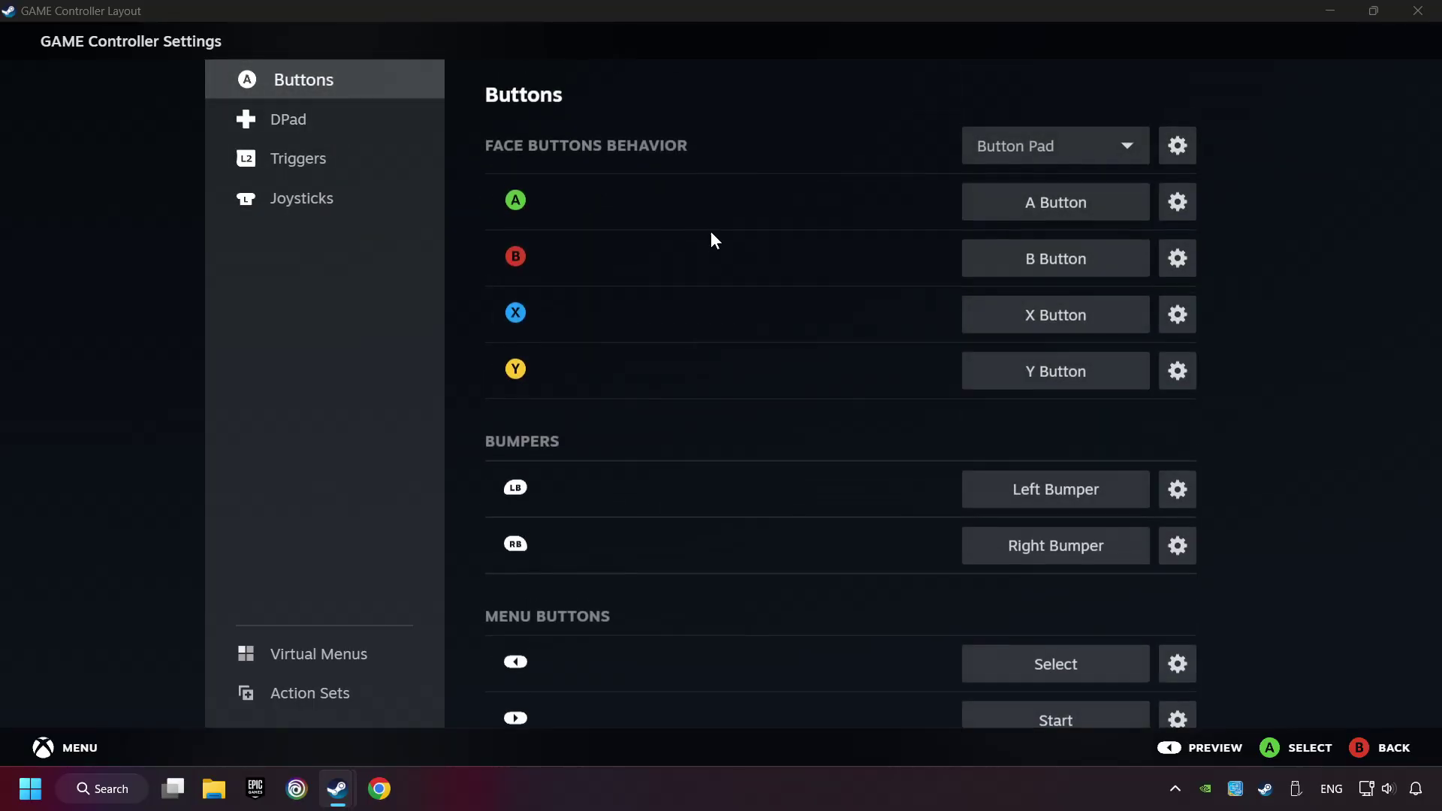
{"action": "scroll", "coordinate": [649, 449], "scroll_direction": "down", "scroll_amount": 1}
Step: Preview the full Gamepad layout and apply it to GAME
{"action": "left_click", "coordinate": [1202, 748]}
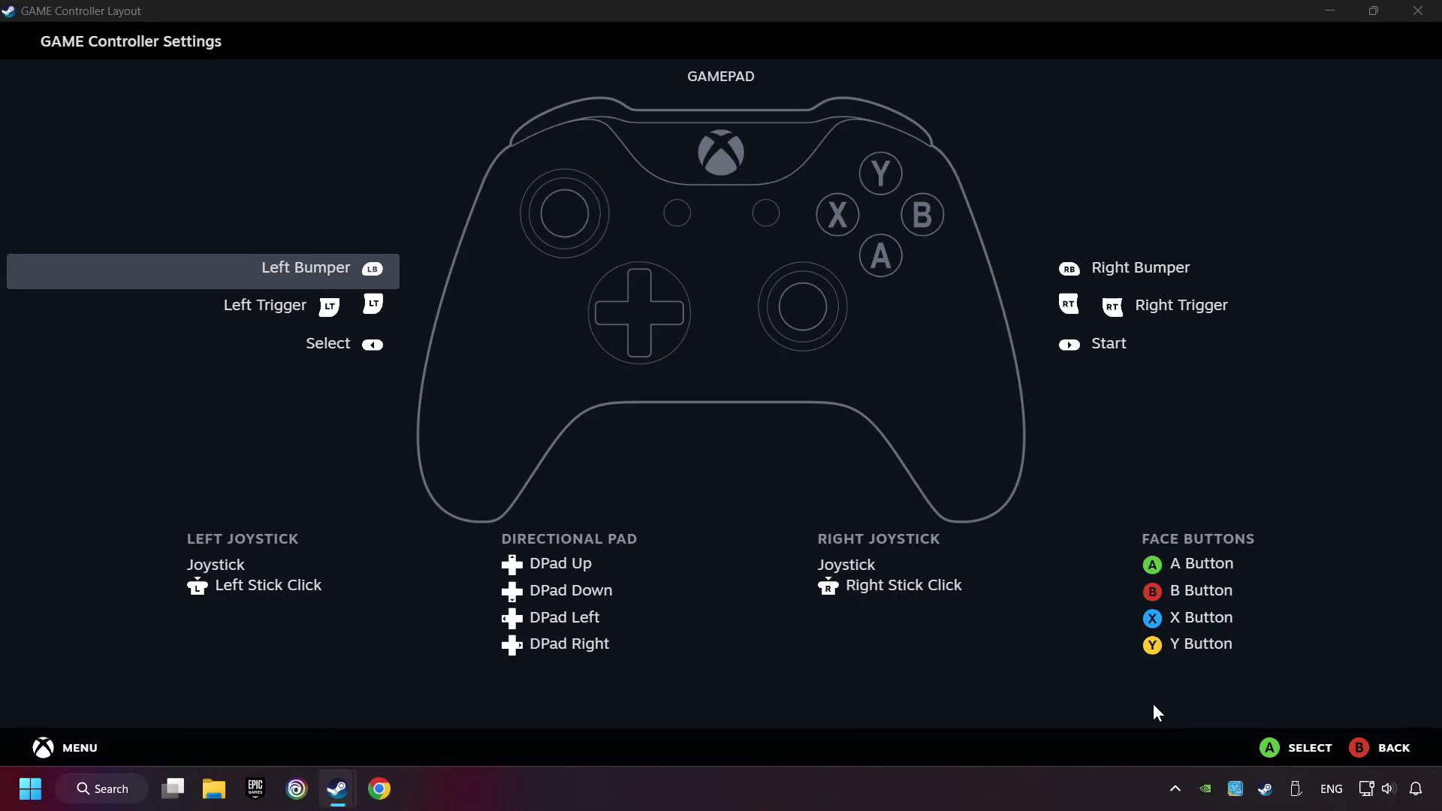
{"action": "left_click", "coordinate": [1391, 748]}
{"action": "left_click", "coordinate": [1219, 748]}
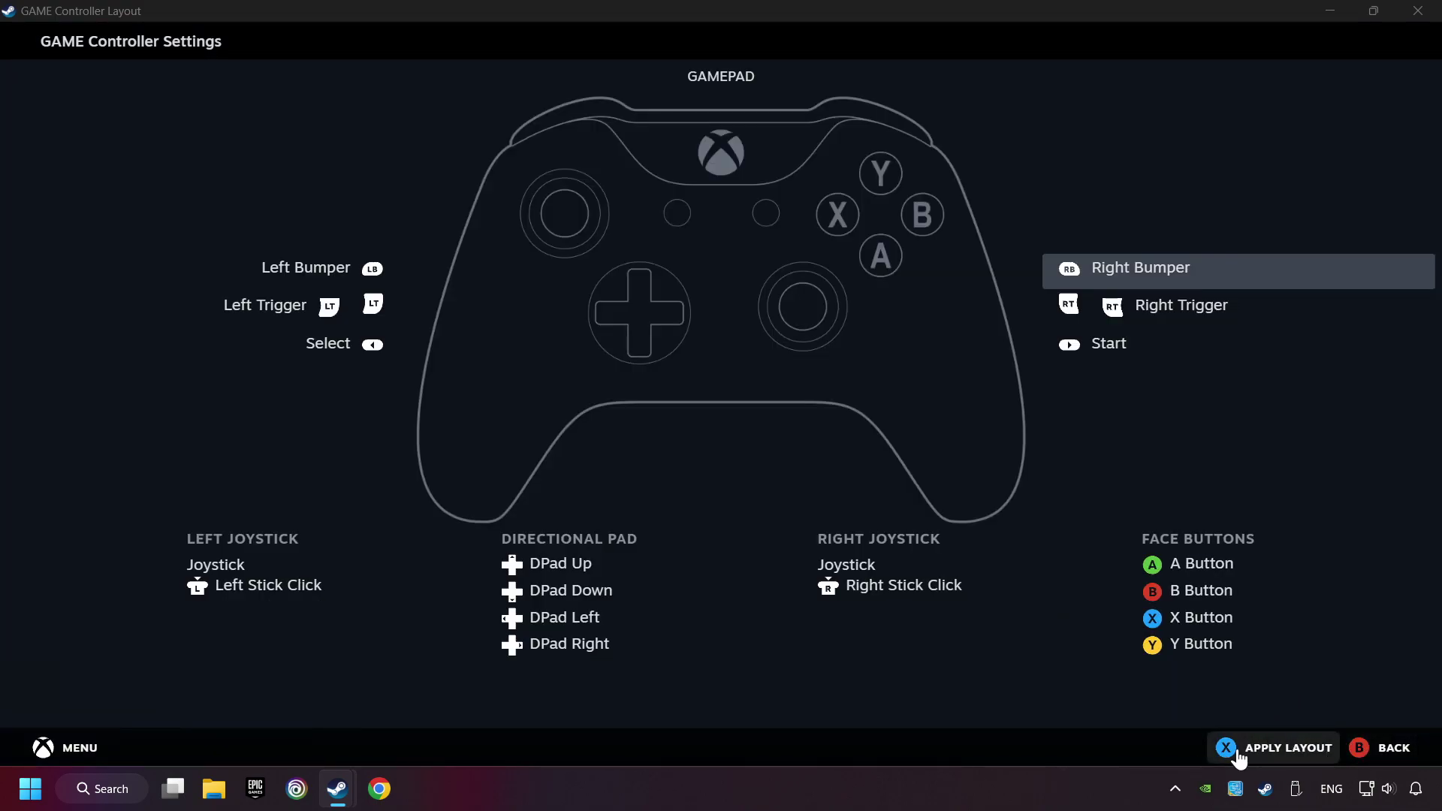
{"action": "left_click", "coordinate": [1267, 759]}
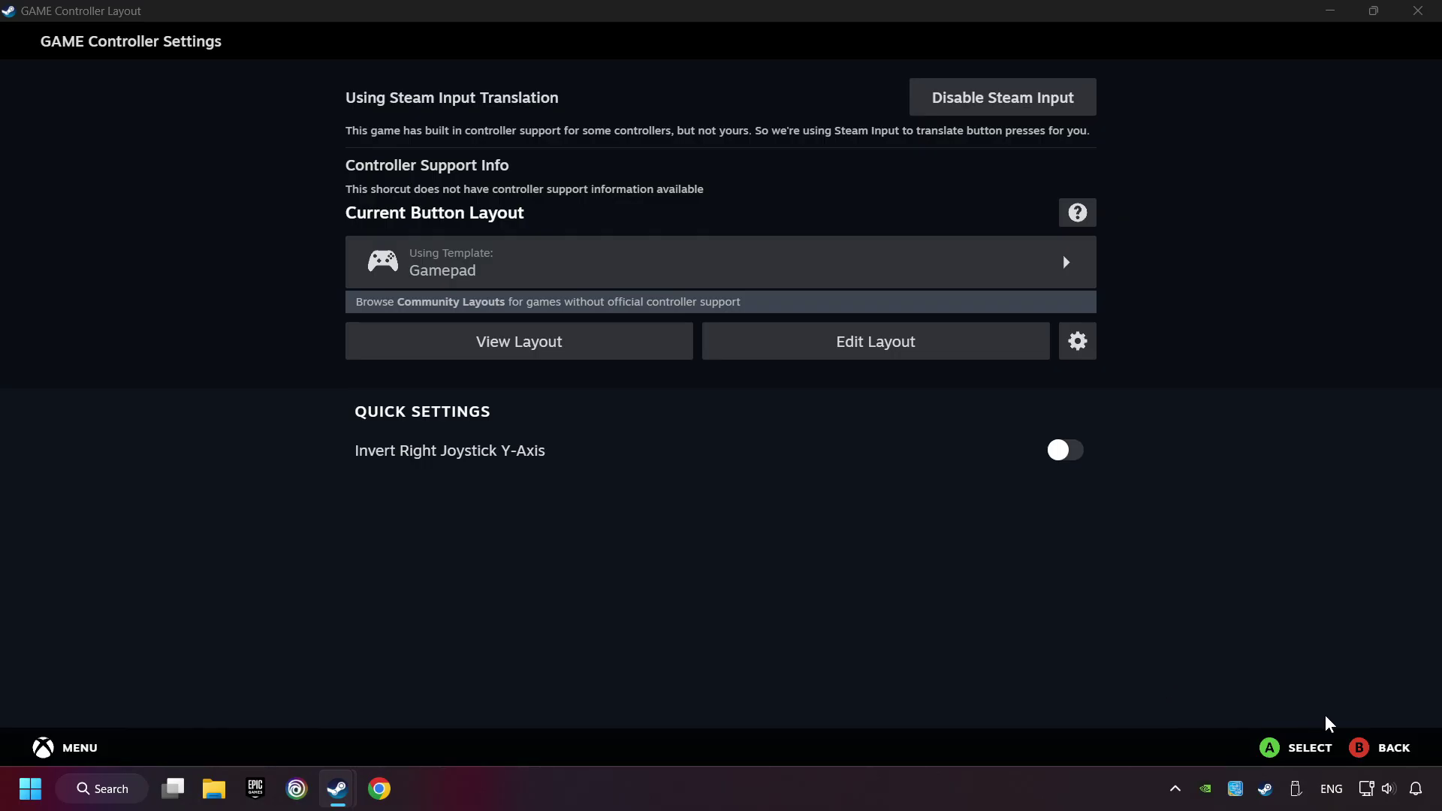
{"action": "left_click", "coordinate": [1353, 759]}
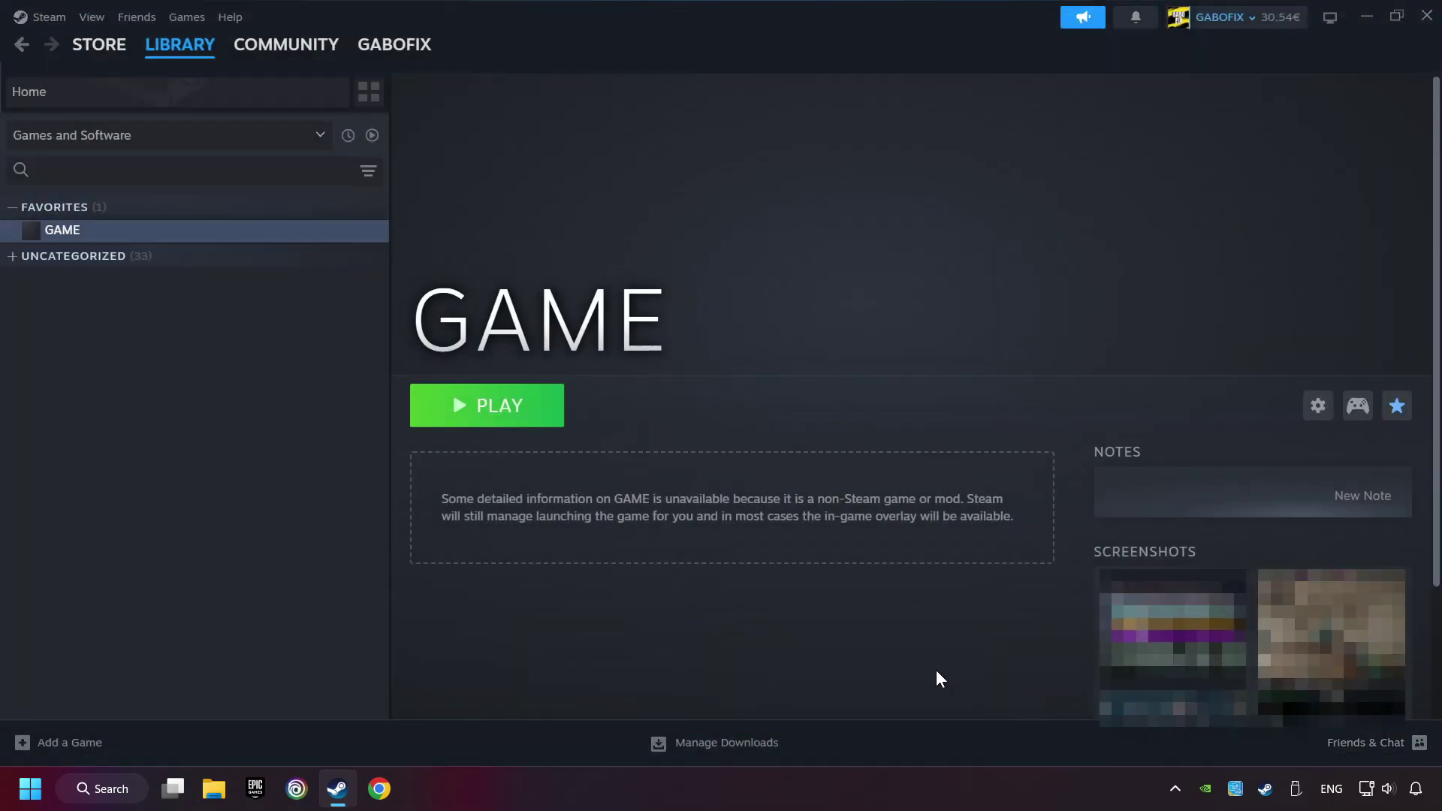